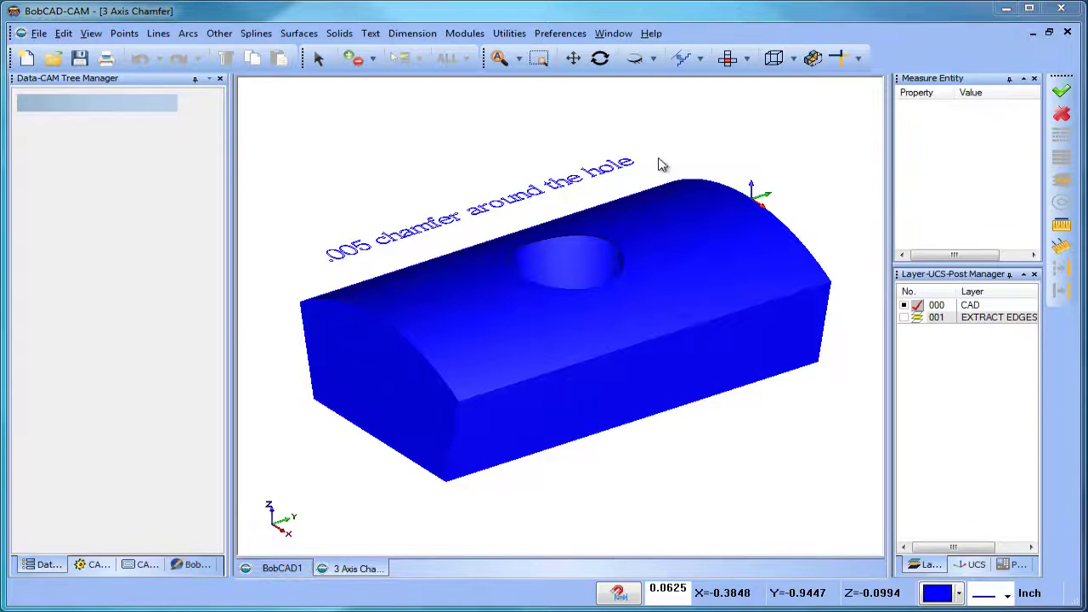
Step: Orbit and zoom around the curved-top block to inspect it from above, the side and into the hole
{"action": "left_click", "coordinate": [682, 58]}
{"action": "right_click", "coordinate": [426, 142]}
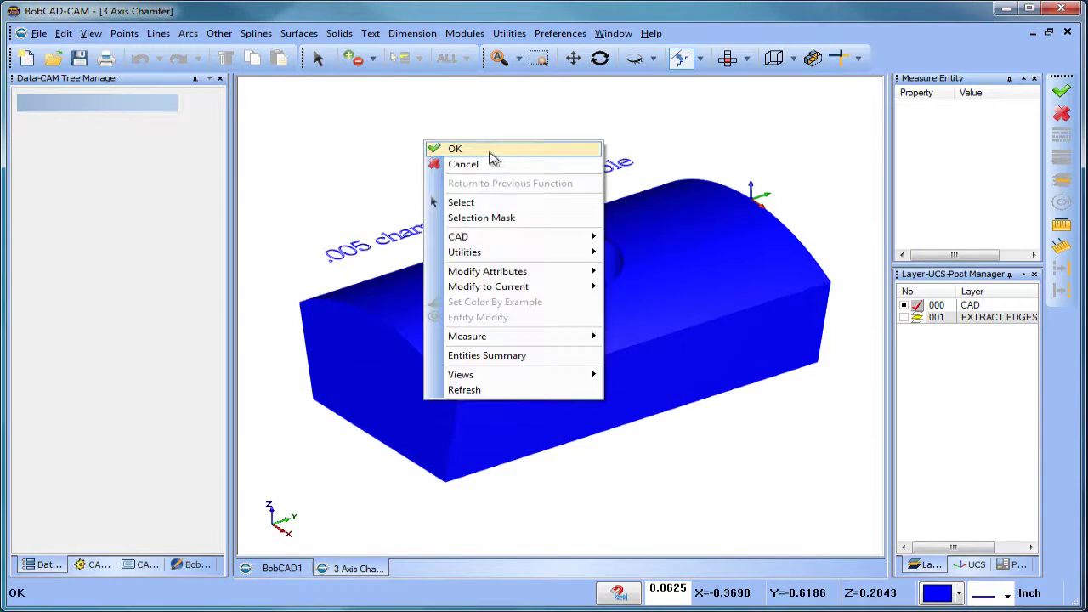
{"action": "left_click", "coordinate": [496, 166]}
{"action": "middle_click_drag", "start_coordinate": [581, 323], "coordinate": [594, 281]}
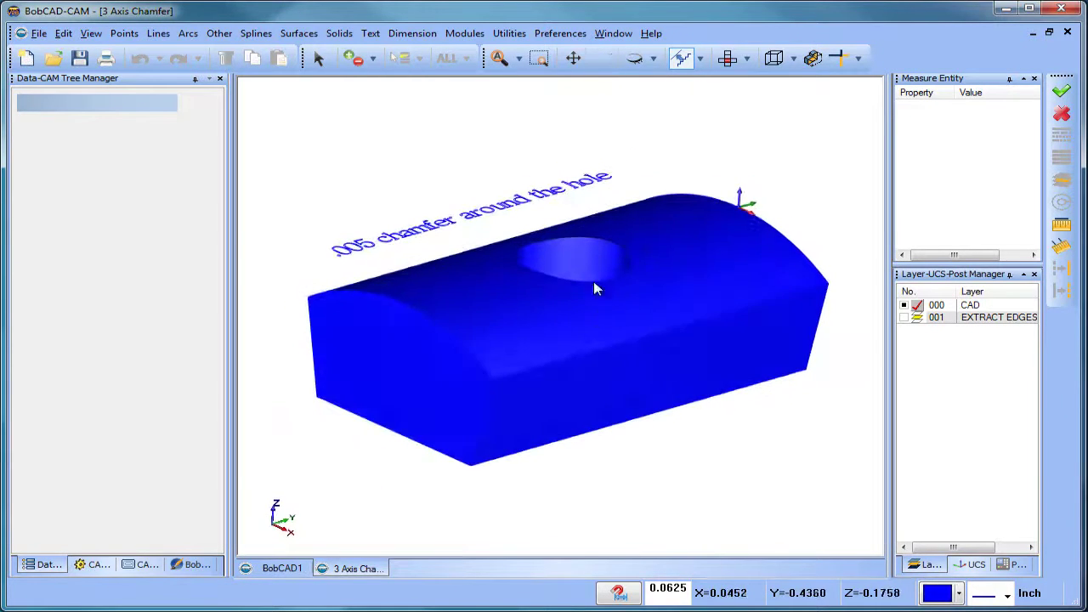
{"action": "scroll", "coordinate": [513, 254], "scroll_direction": "up", "scroll_amount": 3}
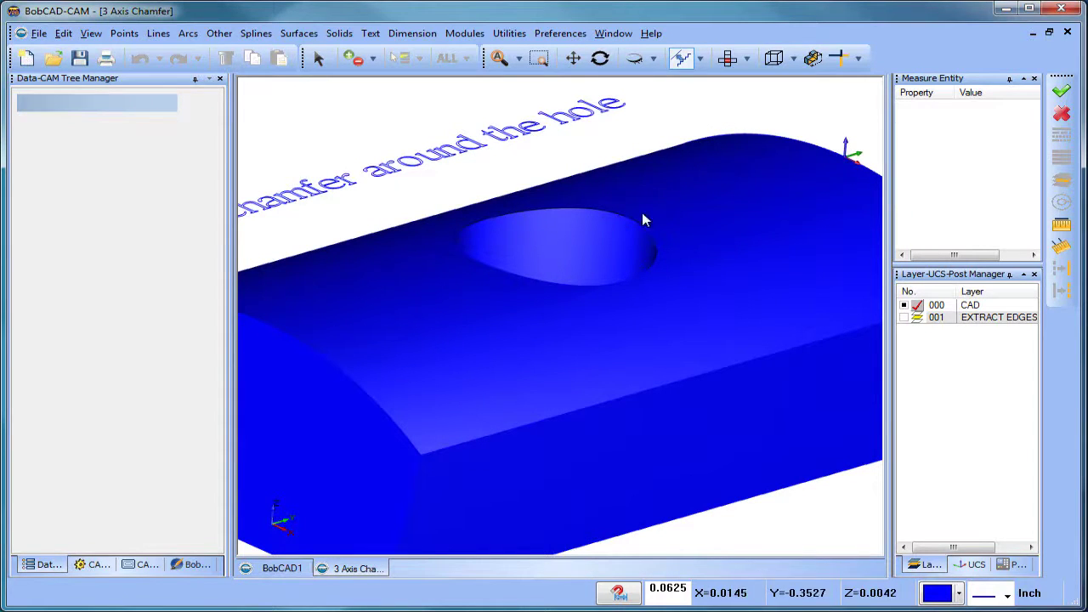
{"action": "scroll", "coordinate": [583, 306], "scroll_direction": "down", "scroll_amount": 3}
{"action": "mouse_move", "coordinate": [573, 292]}
{"action": "middle_mouse_down"}
{"action": "mouse_move", "coordinate": [609, 348]}
{"action": "mouse_move", "coordinate": [578, 348]}
{"action": "mouse_move", "coordinate": [607, 354]}
{"action": "middle_mouse_up"}
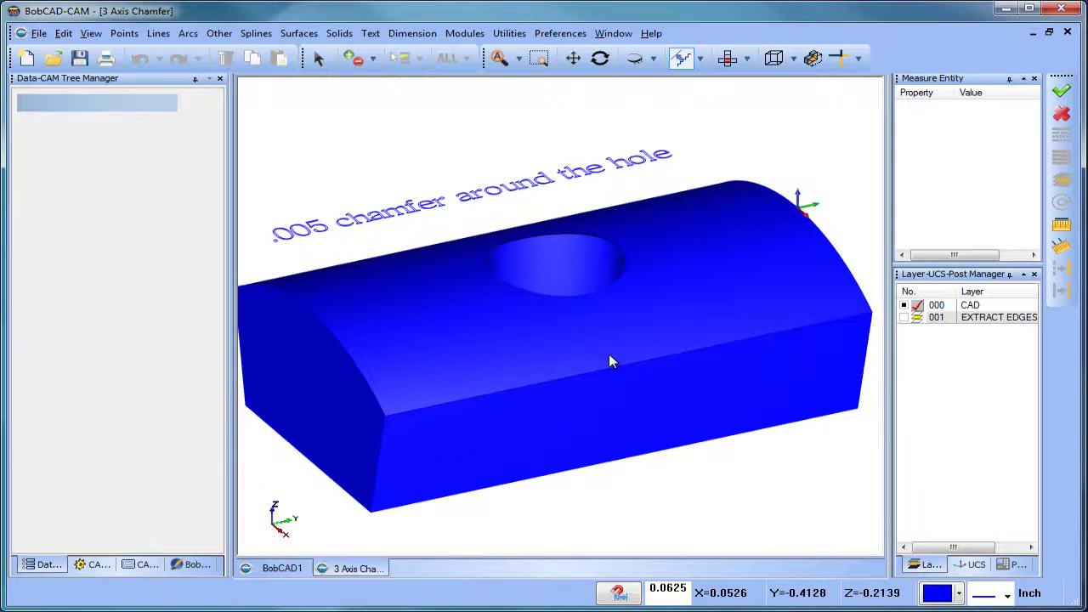
{"action": "mouse_move", "coordinate": [608, 355]}
{"action": "middle_mouse_down"}
{"action": "mouse_move", "coordinate": [508, 257]}
{"action": "mouse_move", "coordinate": [583, 314]}
{"action": "mouse_move", "coordinate": [592, 400]}
{"action": "mouse_move", "coordinate": [590, 347]}
{"action": "mouse_move", "coordinate": [594, 370]}
{"action": "middle_mouse_up"}
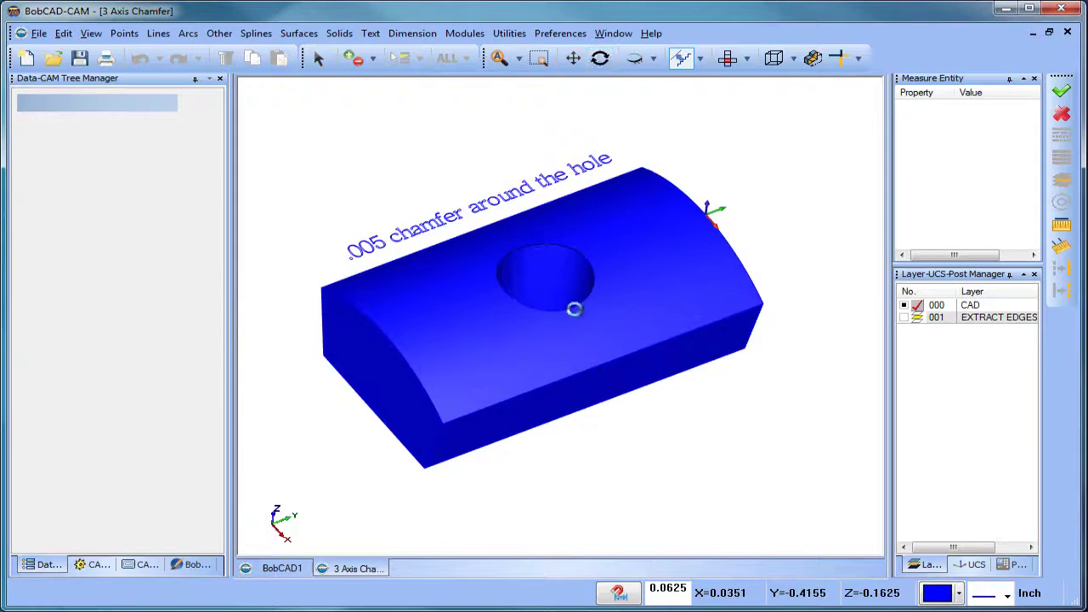
{"action": "scroll", "coordinate": [575, 305], "scroll_direction": "up", "scroll_amount": 5}
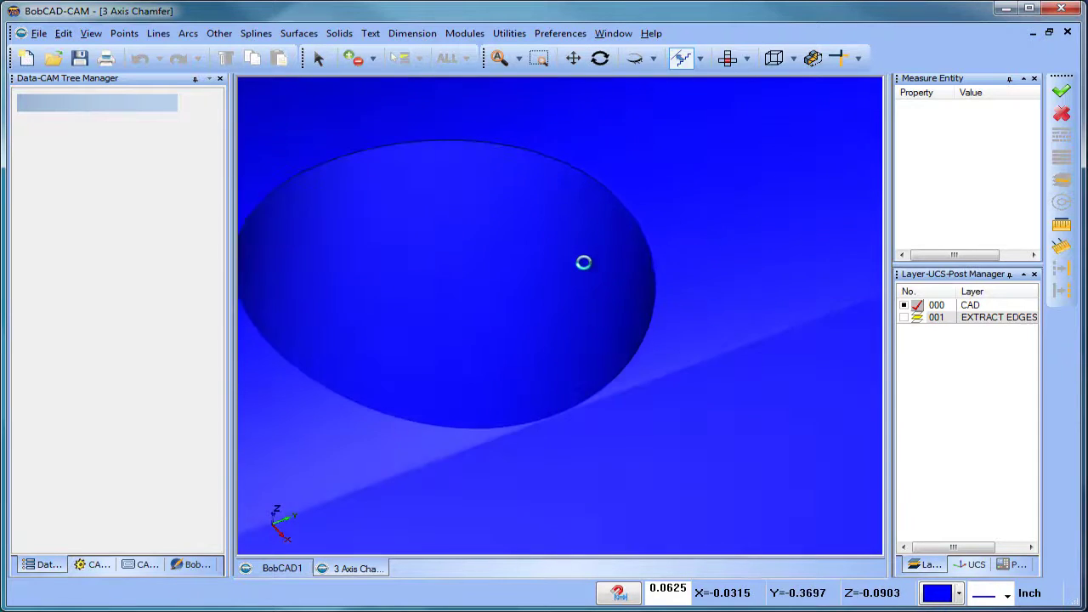
{"action": "scroll", "coordinate": [583, 263], "scroll_direction": "down", "scroll_amount": 5}
Step: Add a new layer 002 and make it the current layer
{"action": "right_click", "coordinate": [978, 320]}
{"action": "left_click", "coordinate": [1008, 329]}
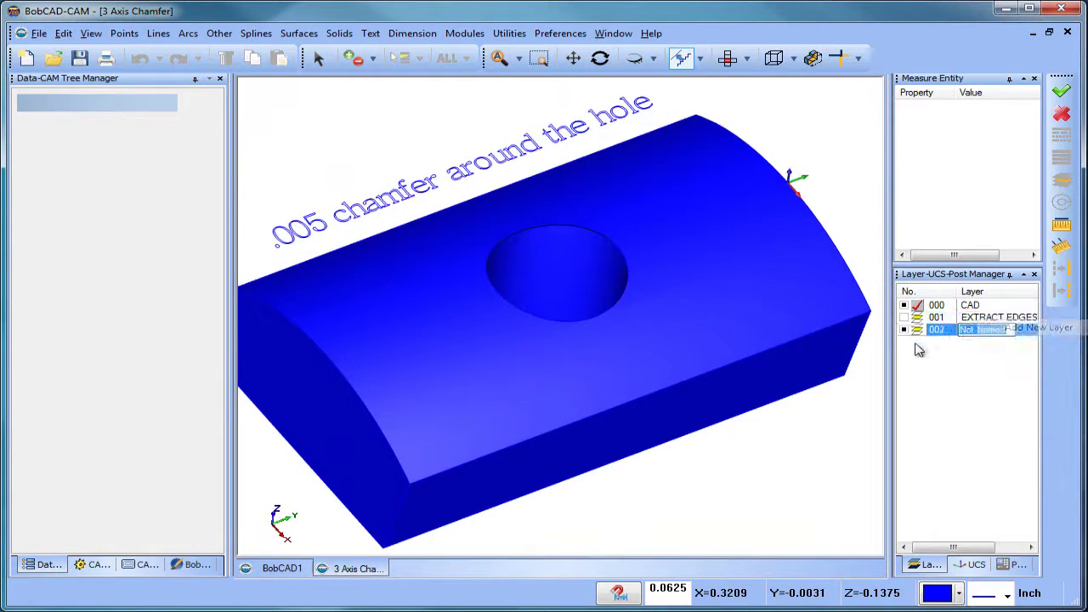
{"action": "left_click", "coordinate": [917, 329]}
Step: Move the block solid onto layer 2 (Not Named) through Modify Attributes
{"action": "left_click", "coordinate": [318, 58]}
{"action": "left_click", "coordinate": [432, 305]}
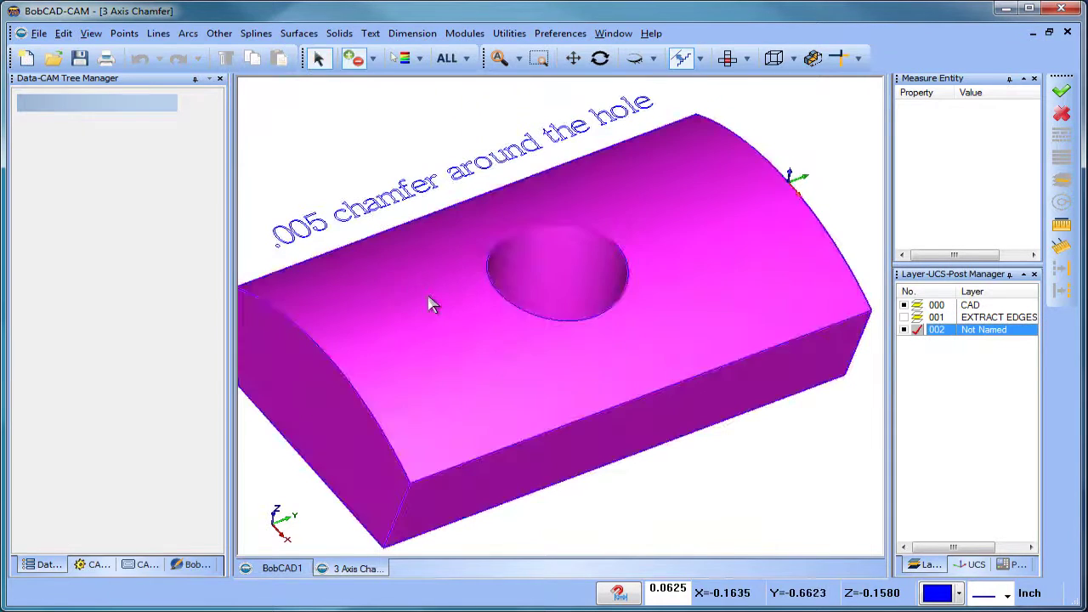
{"action": "right_click", "coordinate": [340, 130]}
{"action": "mouse_move", "coordinate": [449, 257]}
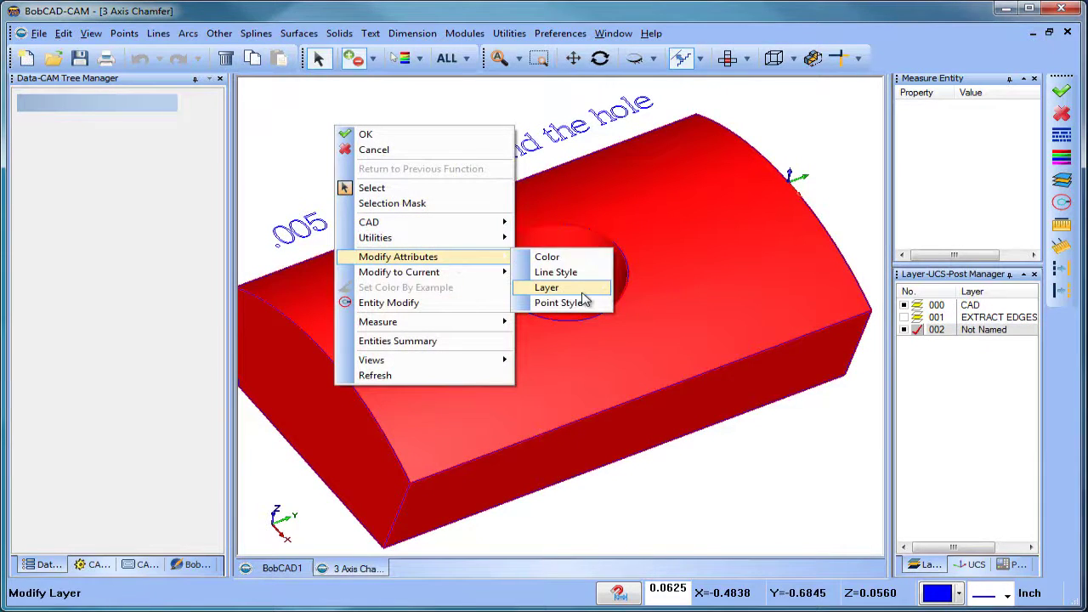
{"action": "left_click", "coordinate": [582, 289]}
{"action": "left_click", "coordinate": [544, 263]}
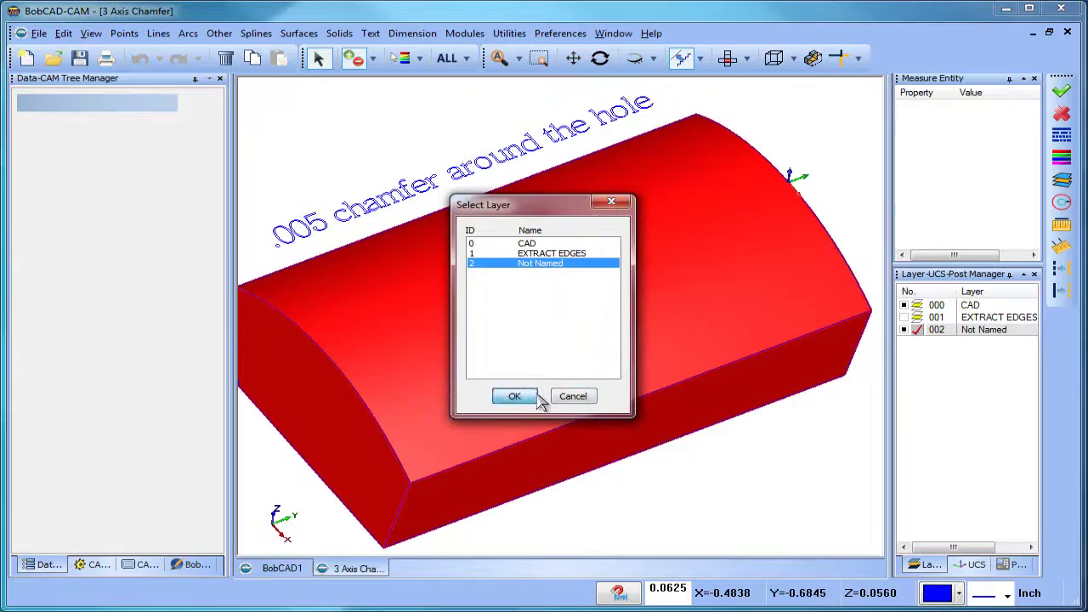
{"action": "left_click", "coordinate": [515, 396]}
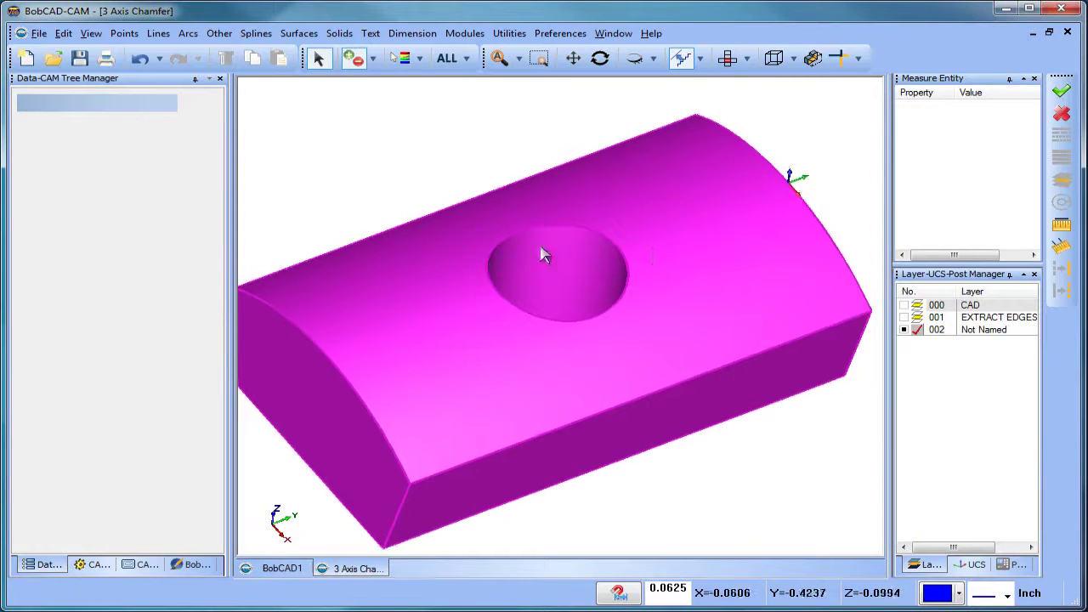
Step: Deselect the block and tilt the view to a fuller isometric
{"action": "right_click", "coordinate": [413, 145]}
{"action": "left_click", "coordinate": [416, 148]}
{"action": "scroll", "coordinate": [498, 251], "scroll_direction": "down", "scroll_amount": 1}
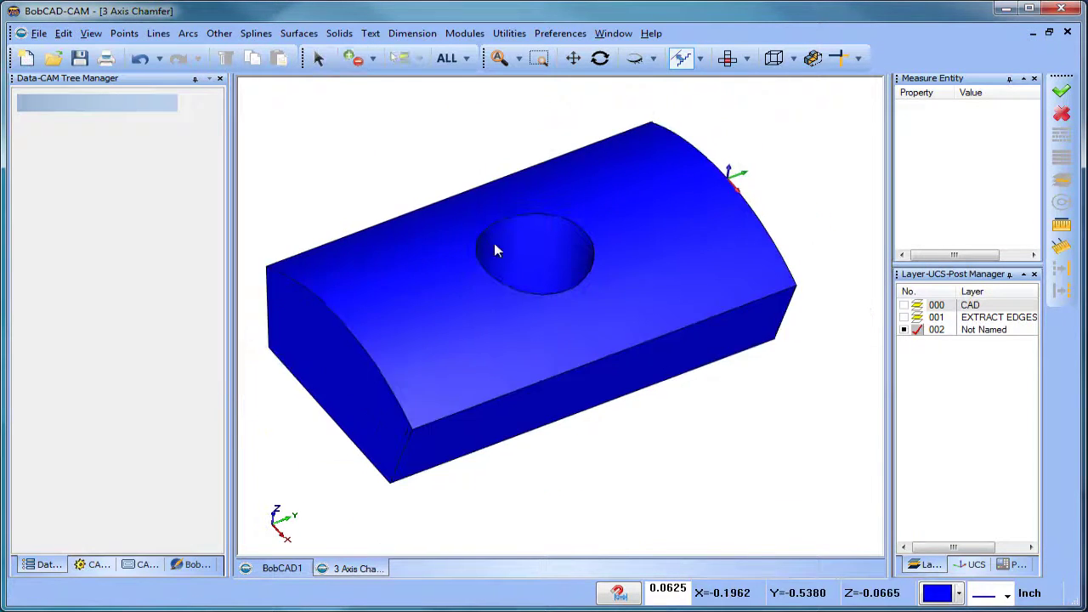
{"action": "middle_click_drag", "start_coordinate": [497, 250], "coordinate": [569, 319]}
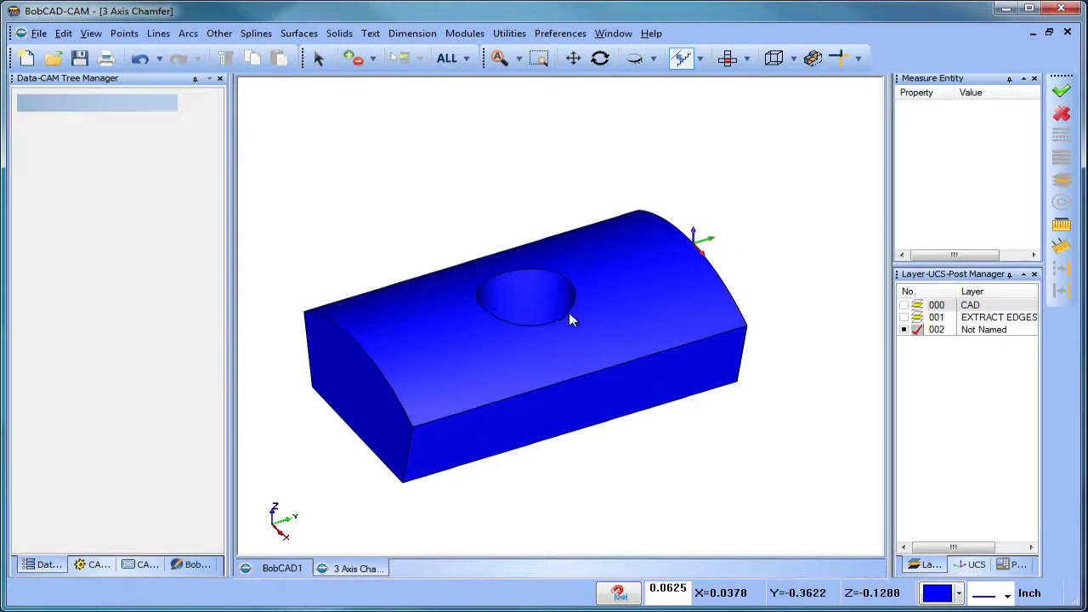
Step: Start a new milling job from CAM Defaults in the CAM tree
{"action": "left_click", "coordinate": [136, 565]}
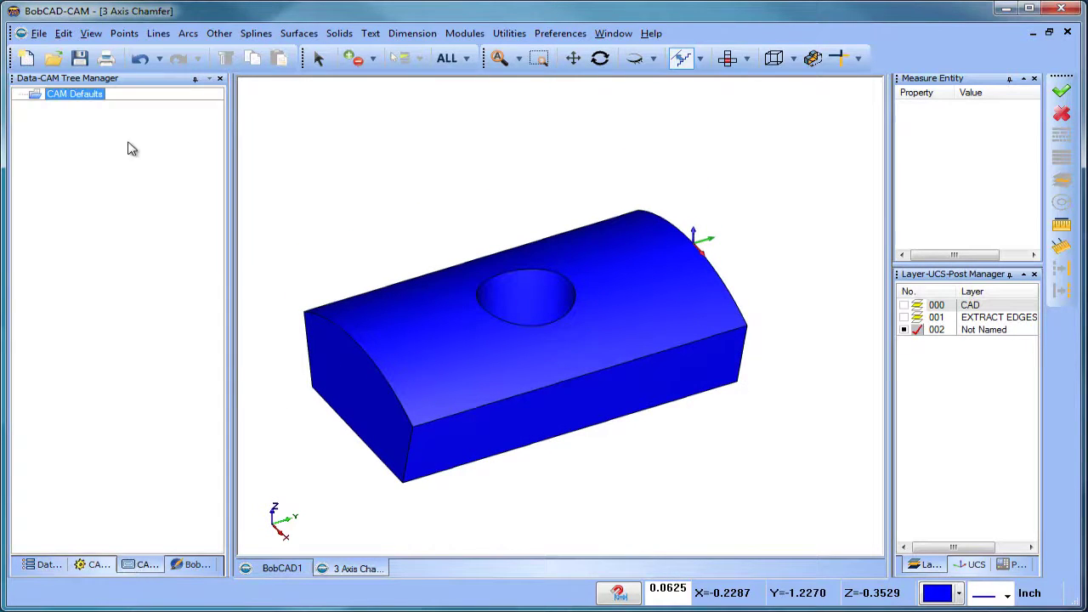
{"action": "right_click", "coordinate": [88, 95]}
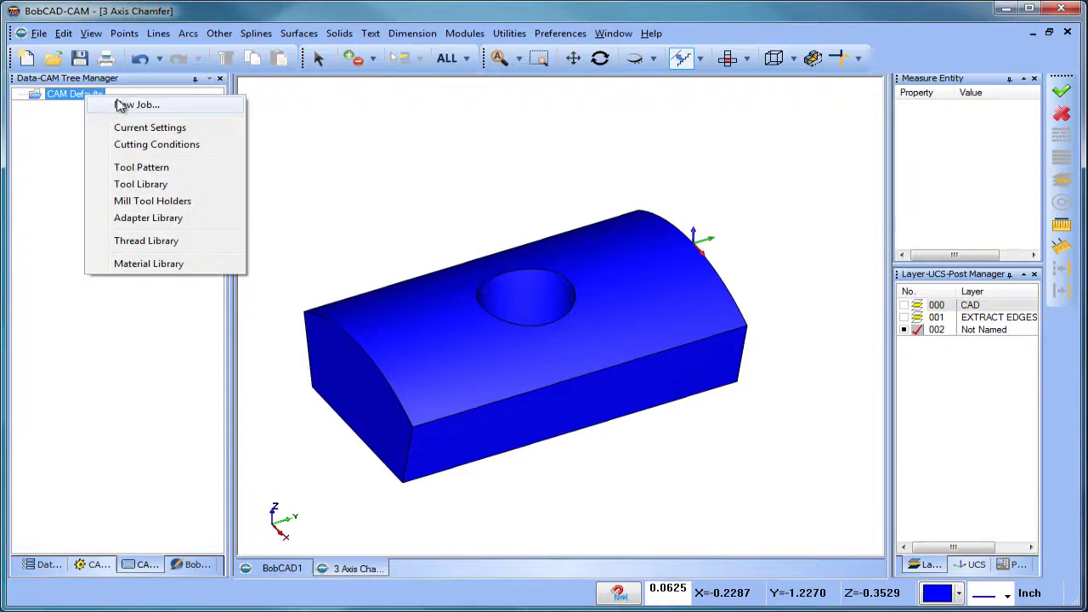
{"action": "left_click", "coordinate": [127, 105]}
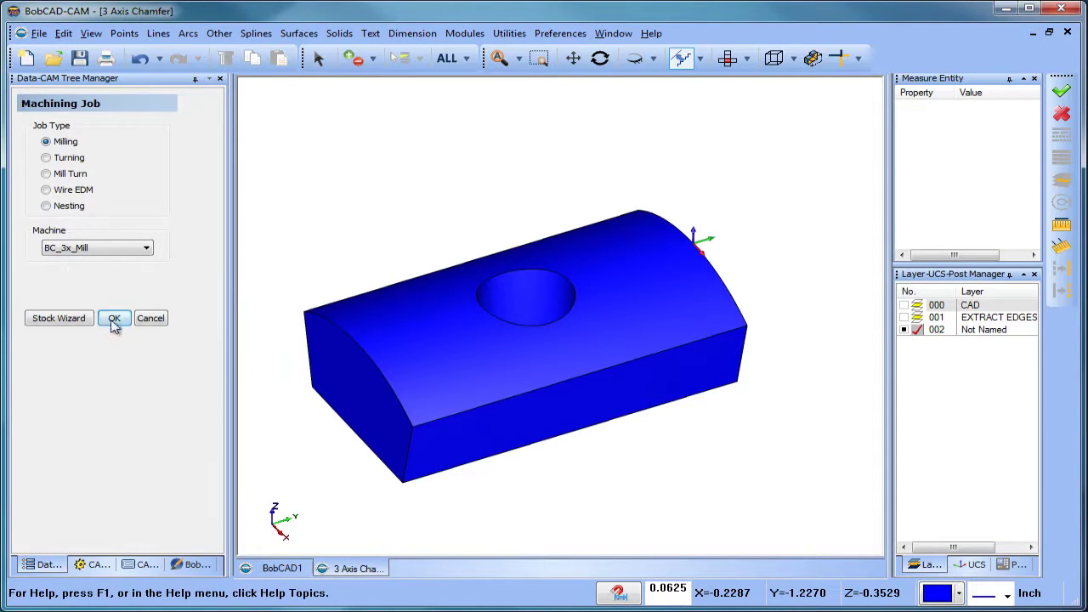
Step: Define the stock as the block's solid model in the stock wizard
{"action": "left_click", "coordinate": [78, 322]}
{"action": "left_click", "coordinate": [125, 253]}
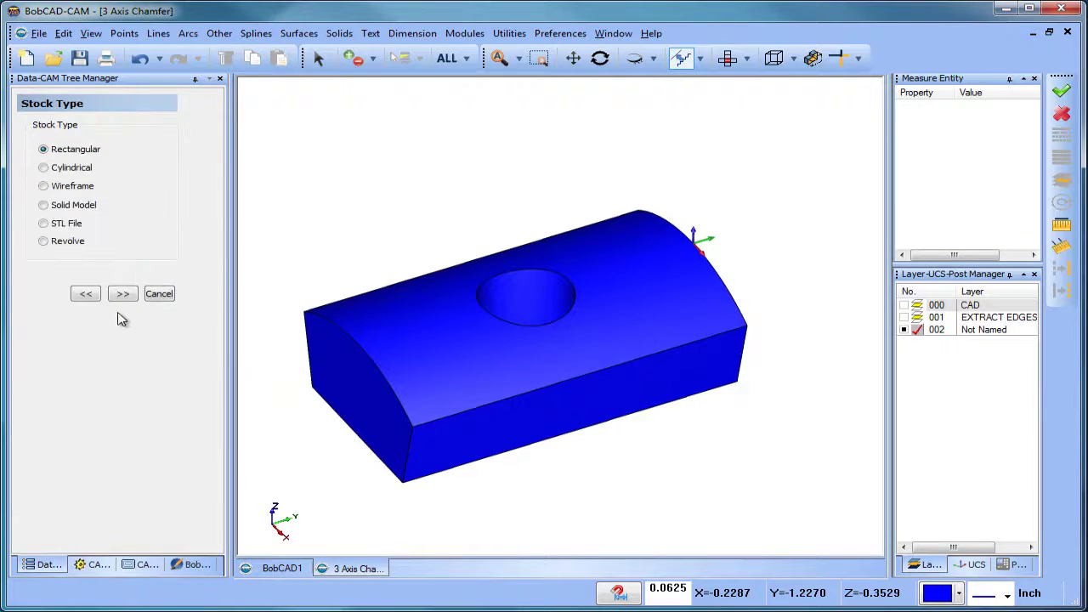
{"action": "left_click", "coordinate": [123, 293]}
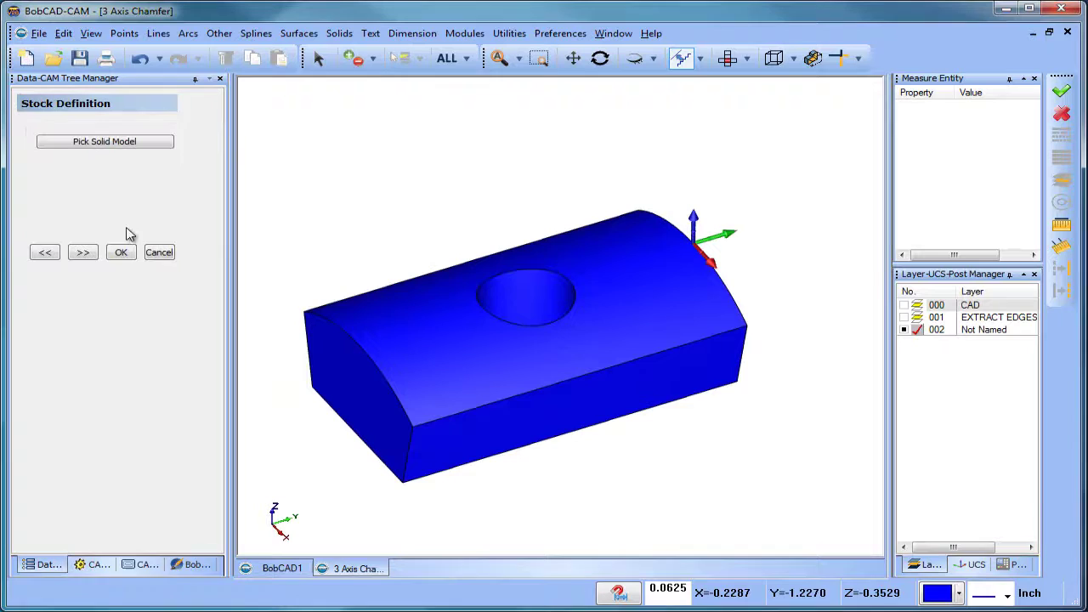
{"action": "left_click", "coordinate": [123, 141]}
{"action": "left_click", "coordinate": [381, 357]}
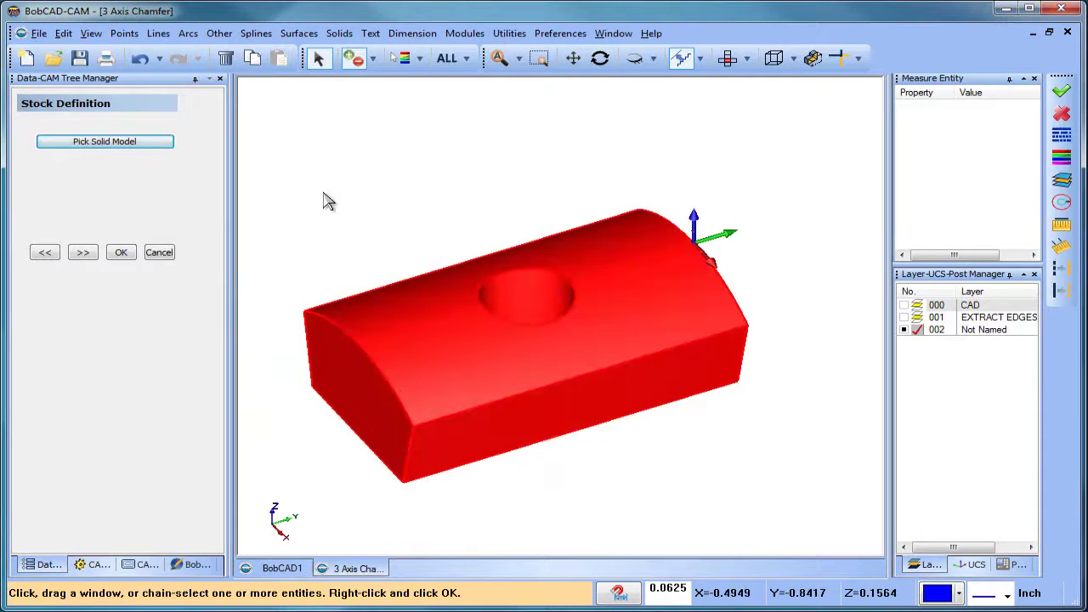
{"action": "left_click", "coordinate": [82, 252]}
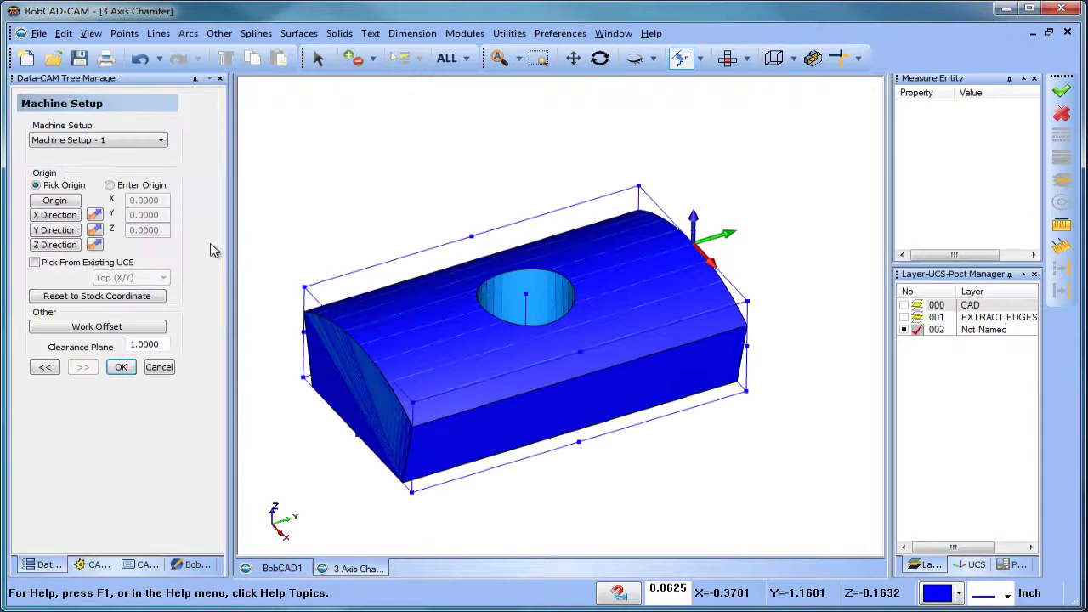
Step: Set the work origin at the hole centre, accept Machine Setup - 1, and blank the stock
{"action": "left_click", "coordinate": [55, 200]}
{"action": "left_click", "coordinate": [491, 291]}
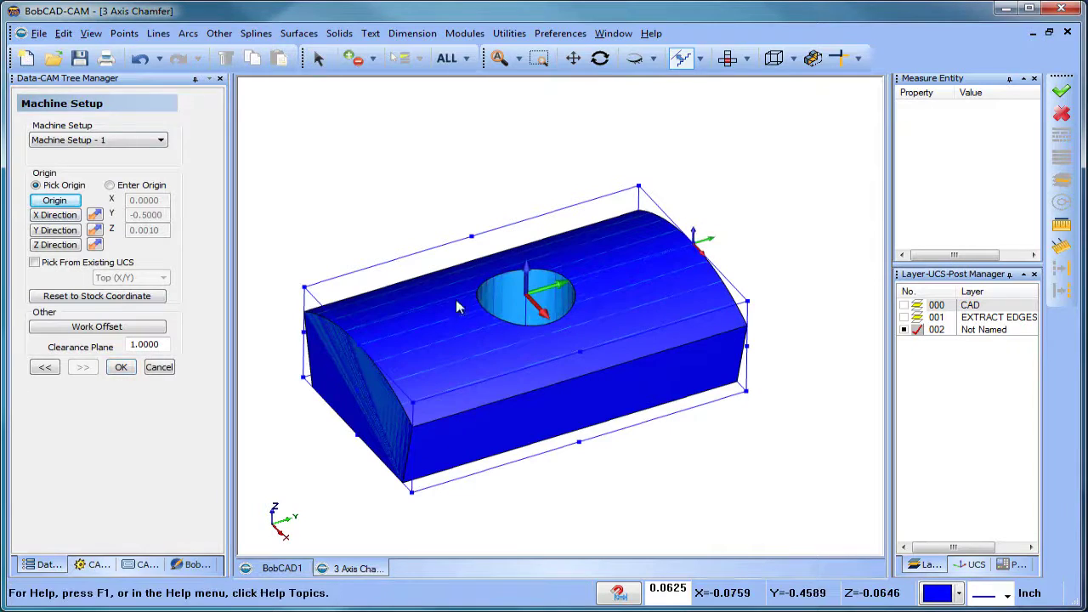
{"action": "left_click", "coordinate": [120, 367]}
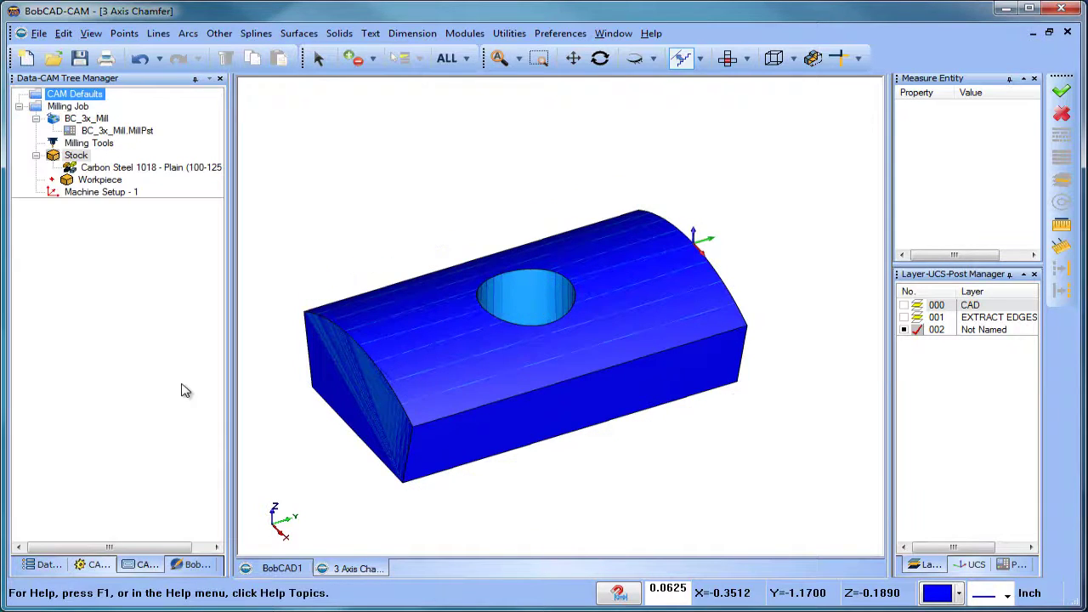
{"action": "right_click", "coordinate": [81, 156]}
{"action": "left_click", "coordinate": [146, 222]}
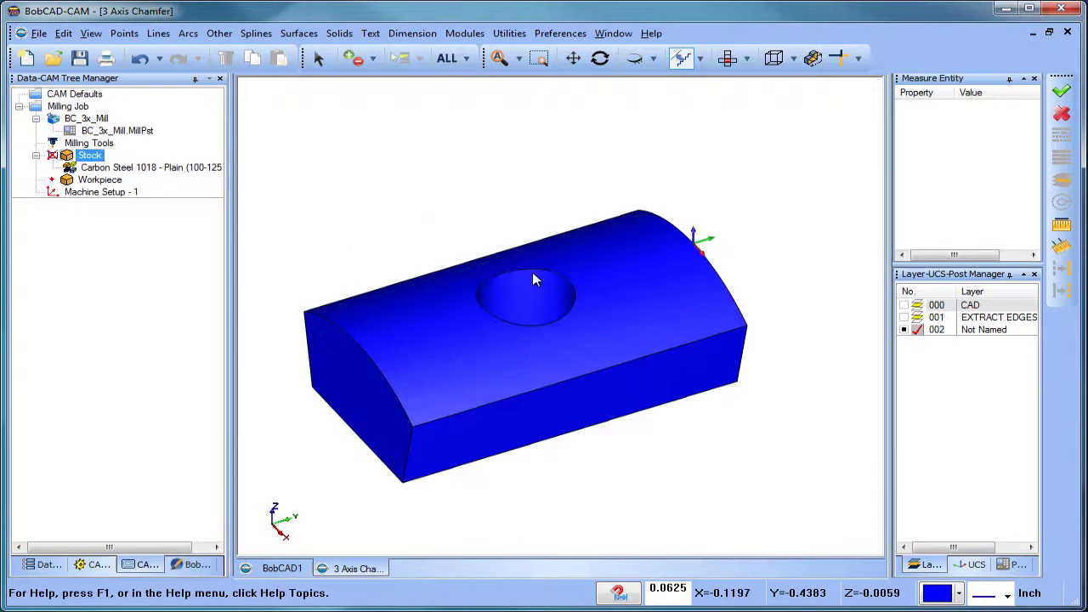
Step: Add a 0.005 chamfer to the hole's top edge with the Fillet tool set to Chamfer
{"action": "scroll", "coordinate": [536, 285], "scroll_direction": "up", "scroll_amount": 3}
{"action": "left_click", "coordinate": [339, 33]}
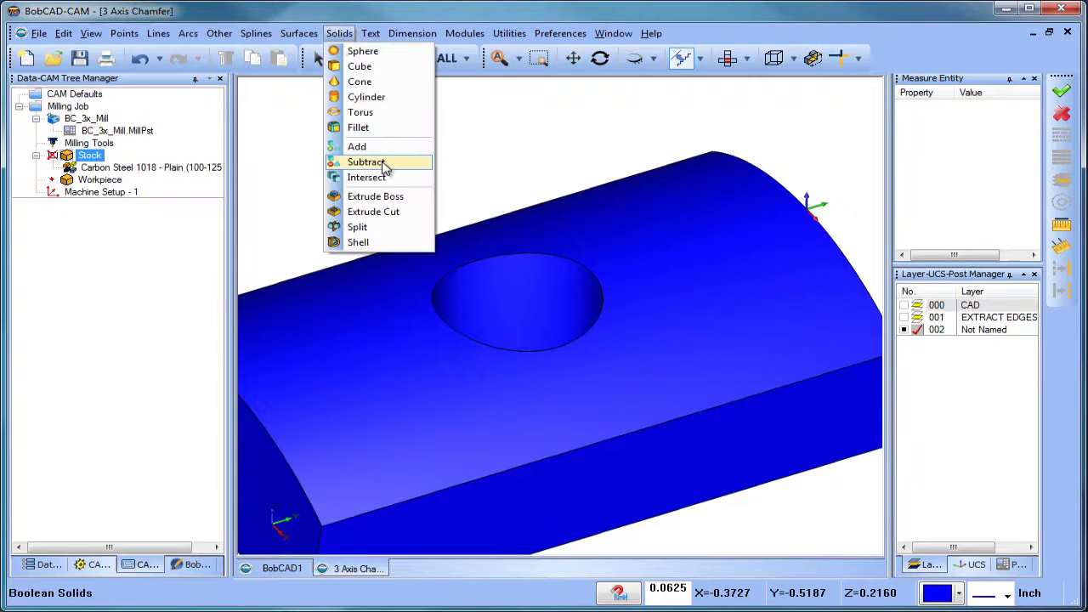
{"action": "left_click", "coordinate": [374, 129]}
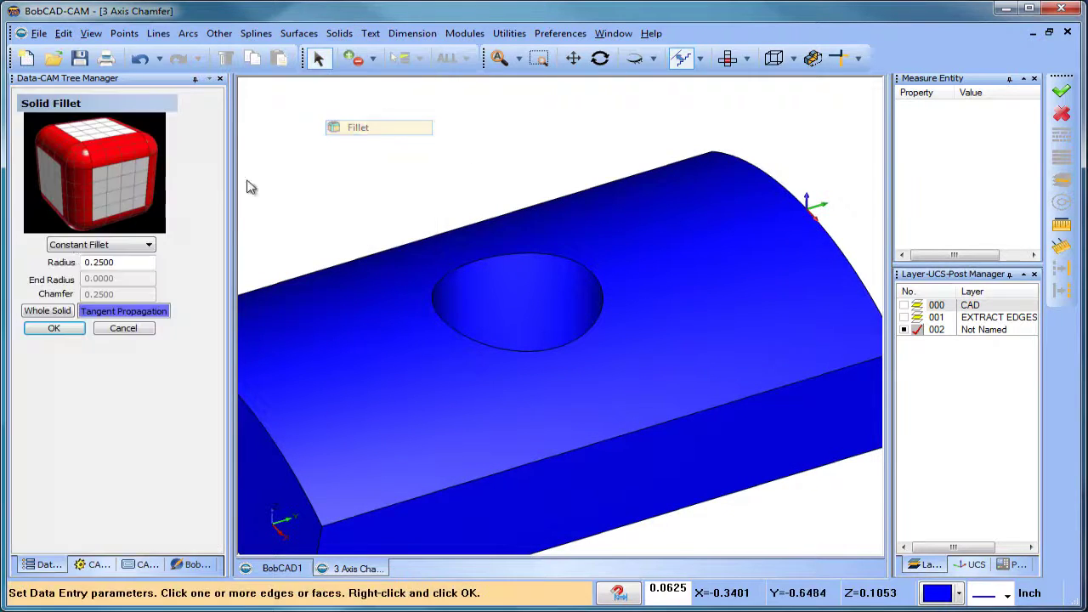
{"action": "left_click", "coordinate": [115, 246]}
{"action": "left_click", "coordinate": [66, 279]}
{"action": "left_click_drag", "start_coordinate": [114, 294], "coordinate": [19, 294]}
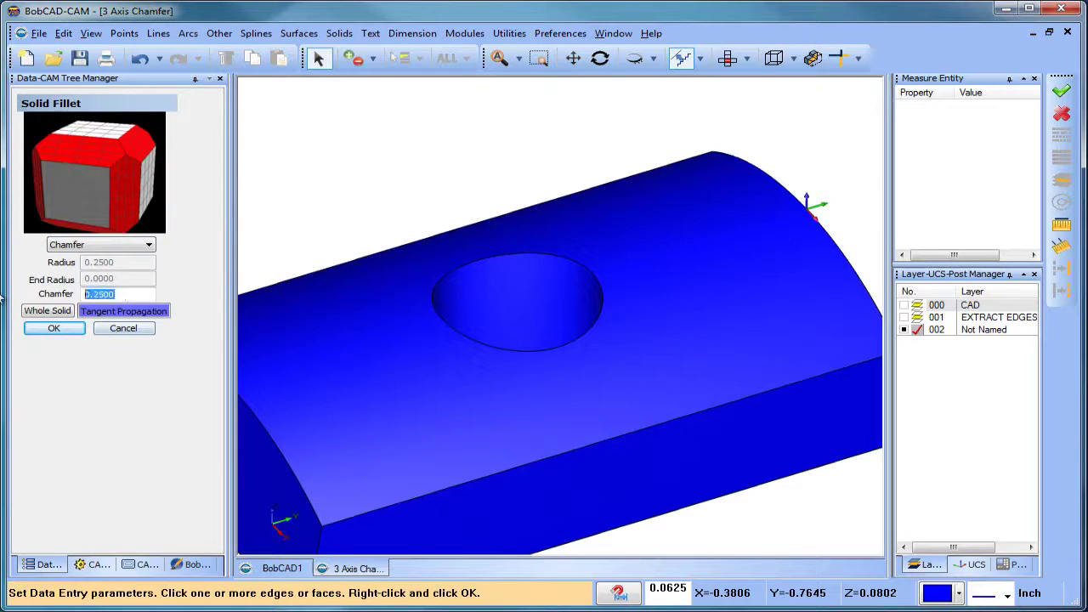
{"action": "type", "text": ".005"}
{"action": "key", "text": "Tab"}
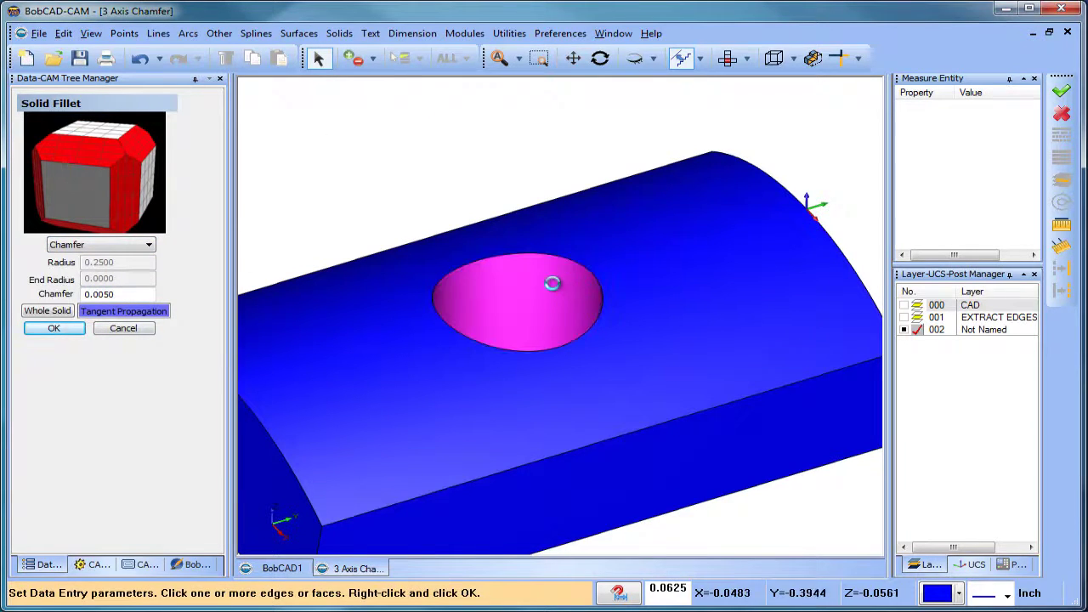
{"action": "left_click", "coordinate": [554, 253]}
{"action": "left_click", "coordinate": [54, 328]}
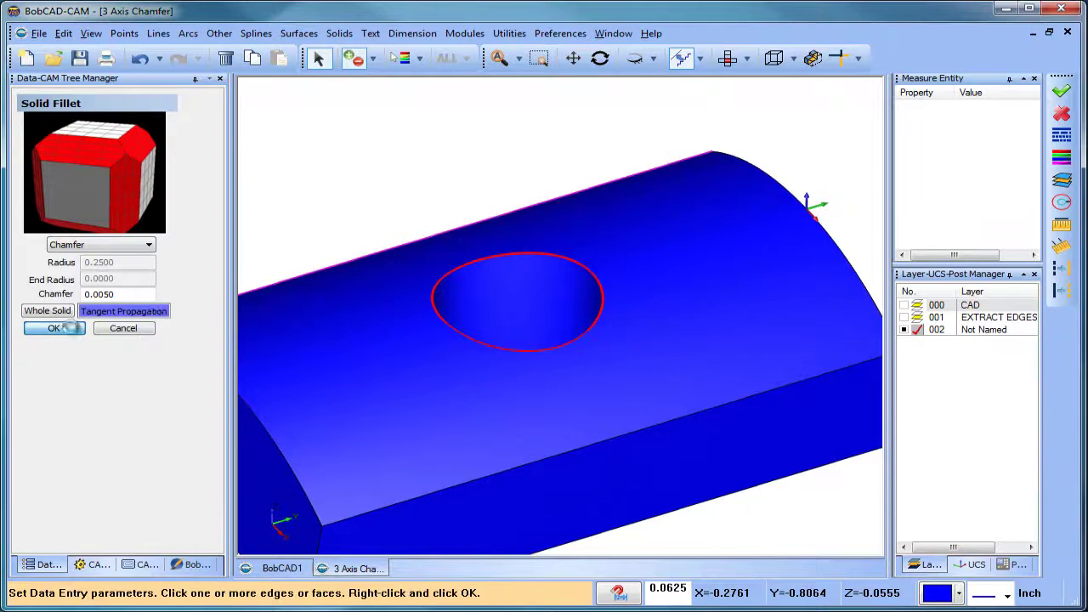
{"action": "right_click", "coordinate": [362, 141]}
{"action": "left_click", "coordinate": [396, 165]}
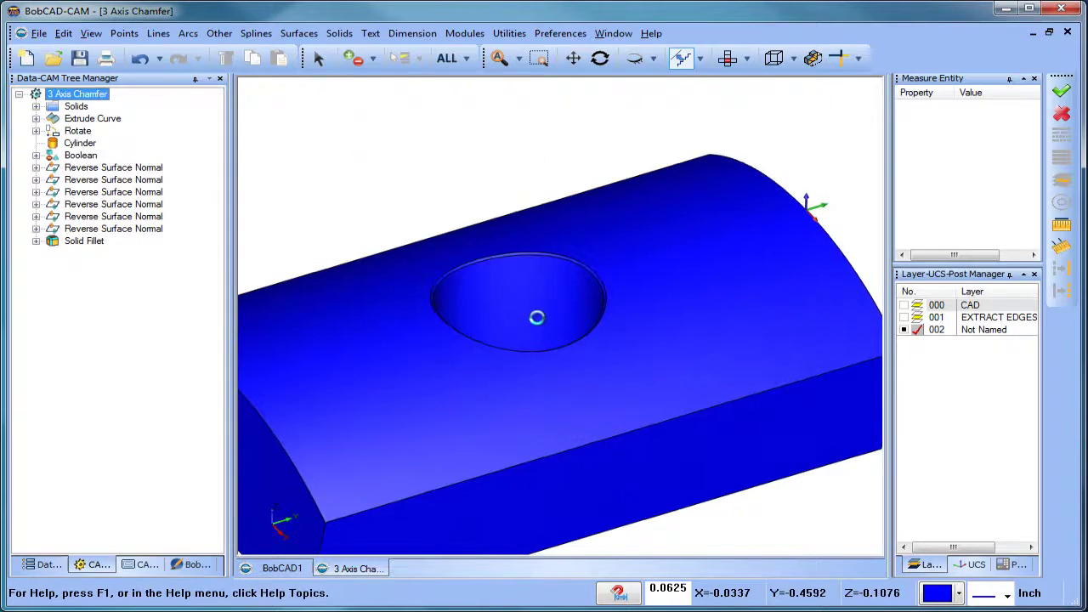
Step: View the whole block, then bring up the milling features for Machine Setup - 1
{"action": "scroll", "coordinate": [600, 281], "scroll_direction": "up", "scroll_amount": 5}
{"action": "scroll", "coordinate": [565, 263], "scroll_direction": "down", "scroll_amount": 5}
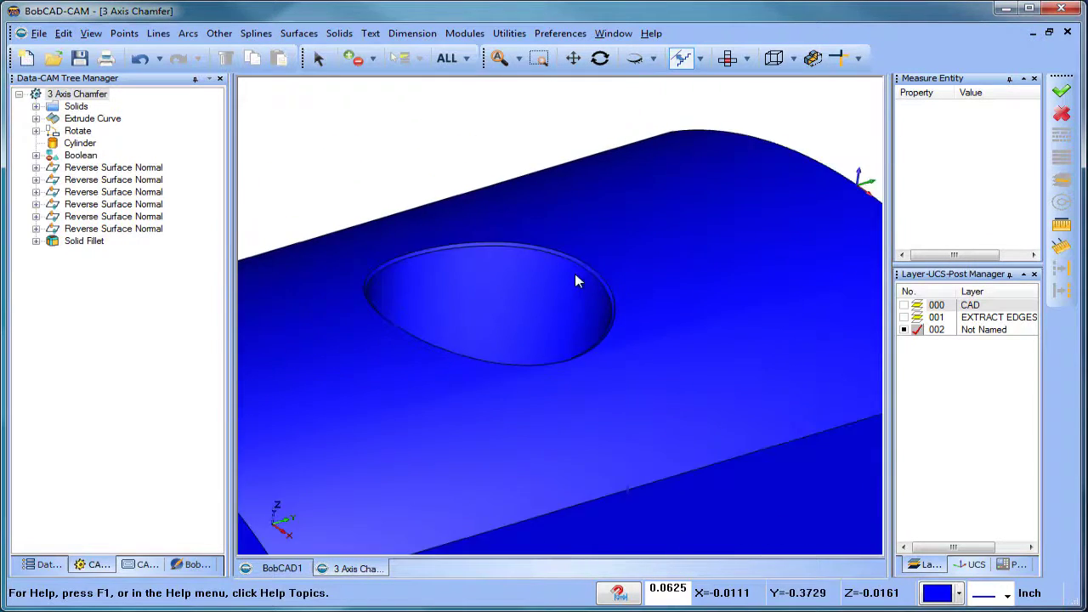
{"action": "mouse_move", "coordinate": [551, 335]}
{"action": "middle_mouse_down"}
{"action": "mouse_move", "coordinate": [564, 343]}
{"action": "mouse_move", "coordinate": [548, 355]}
{"action": "middle_mouse_up"}
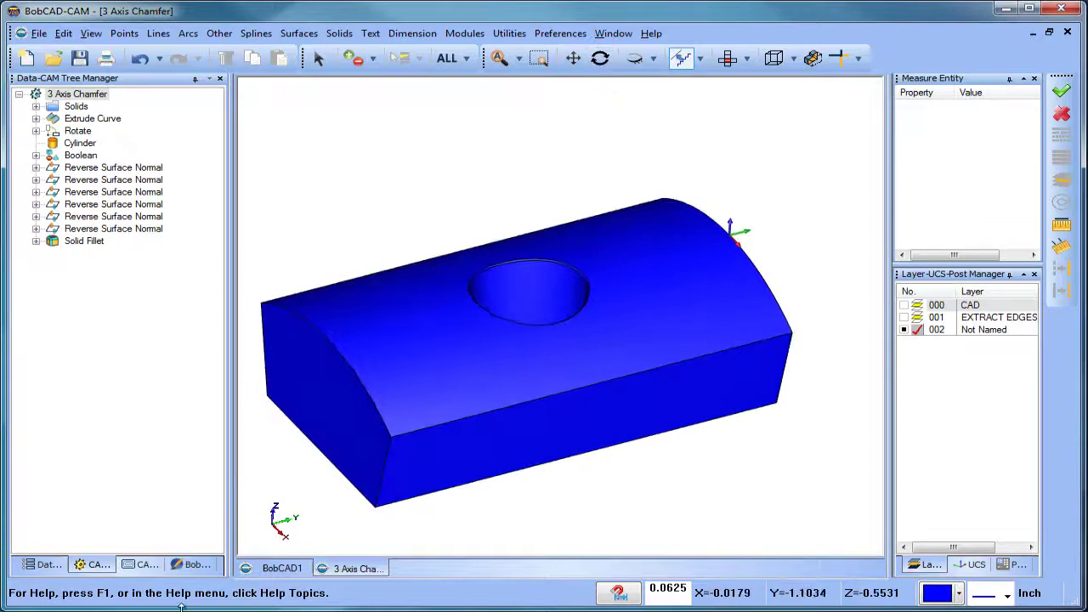
{"action": "left_click", "coordinate": [93, 564]}
{"action": "left_click", "coordinate": [100, 193]}
{"action": "right_click", "coordinate": [97, 194]}
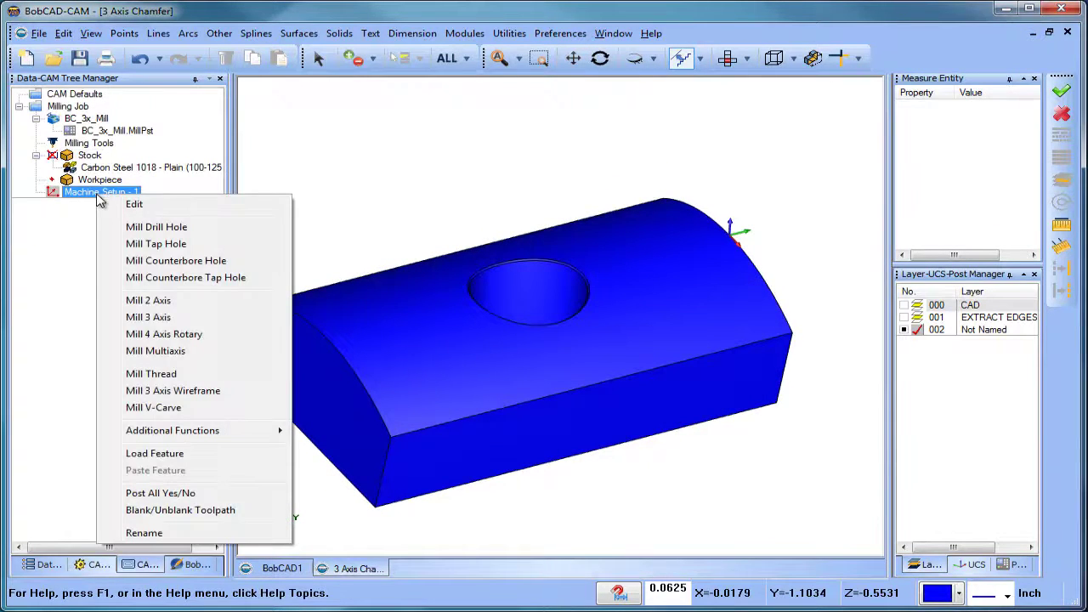
Step: Create a Mill Multiaxis feature with a Surface, Morph between 2 surfaces toolpath and 0.25 diameter tool
{"action": "left_click", "coordinate": [217, 359]}
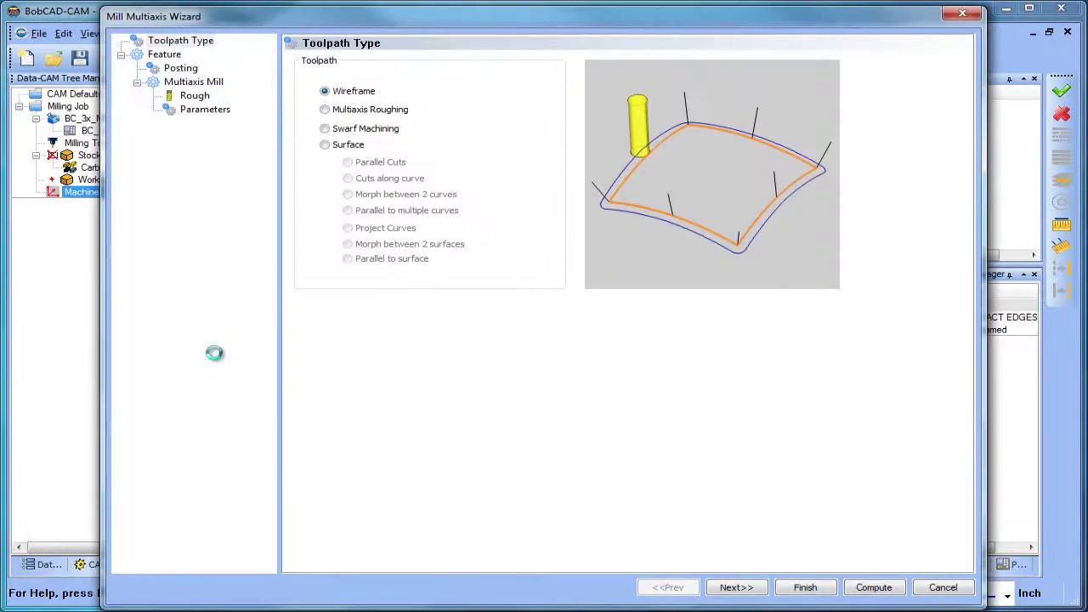
{"action": "left_click", "coordinate": [326, 146]}
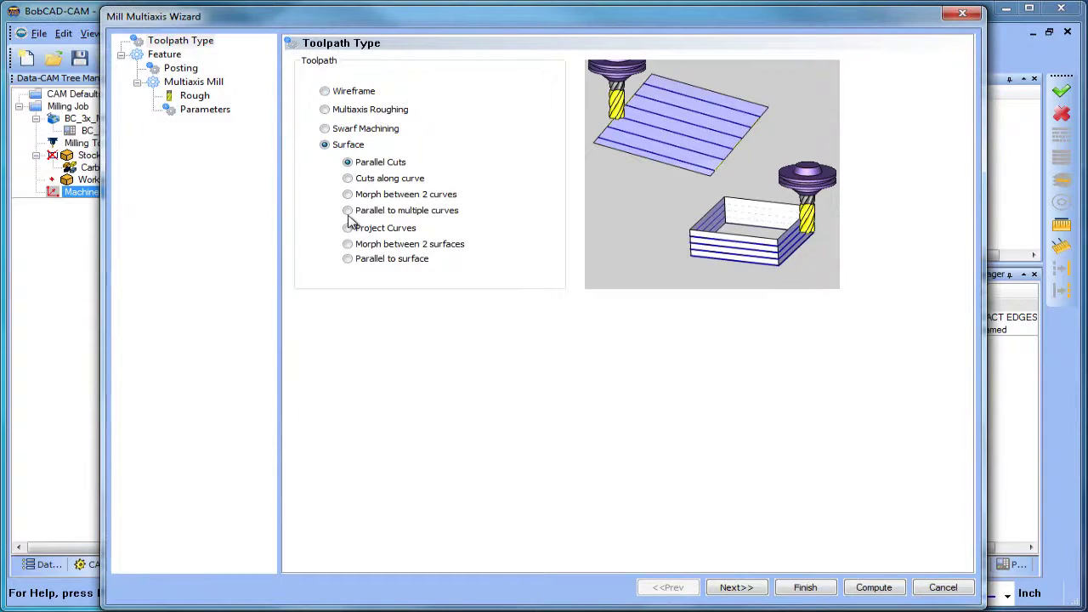
{"action": "left_click", "coordinate": [348, 244]}
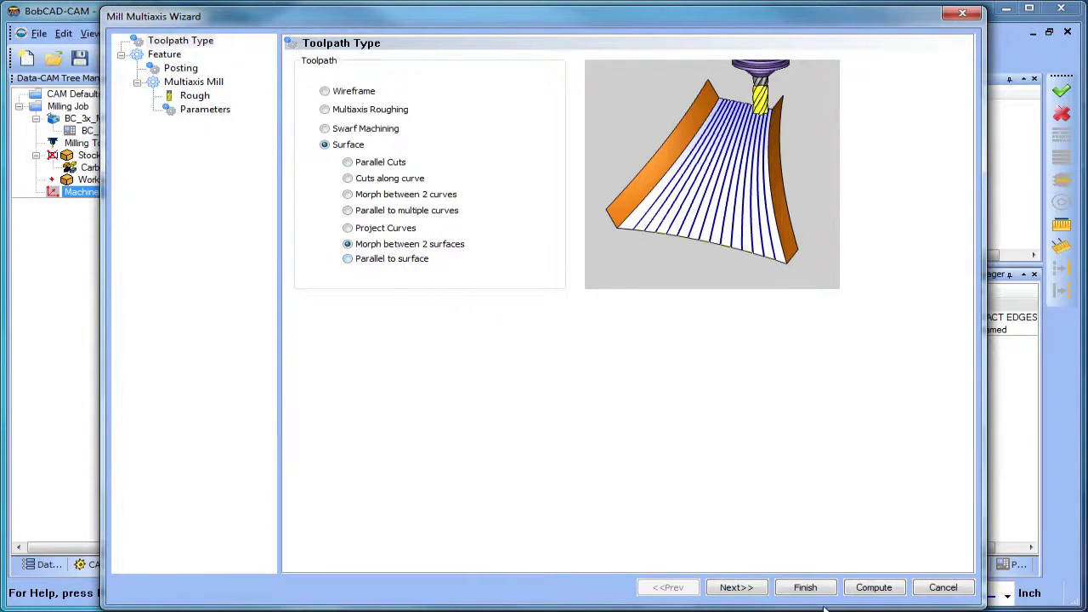
{"action": "left_click", "coordinate": [738, 587]}
{"action": "left_click", "coordinate": [744, 589]}
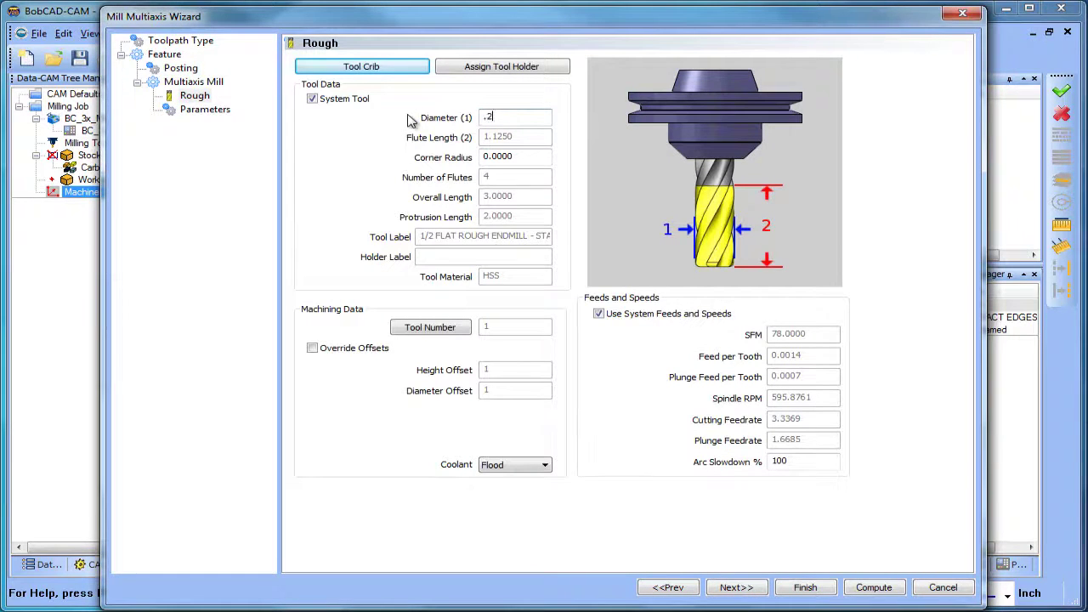
{"action": "key", "text": "Tab"}
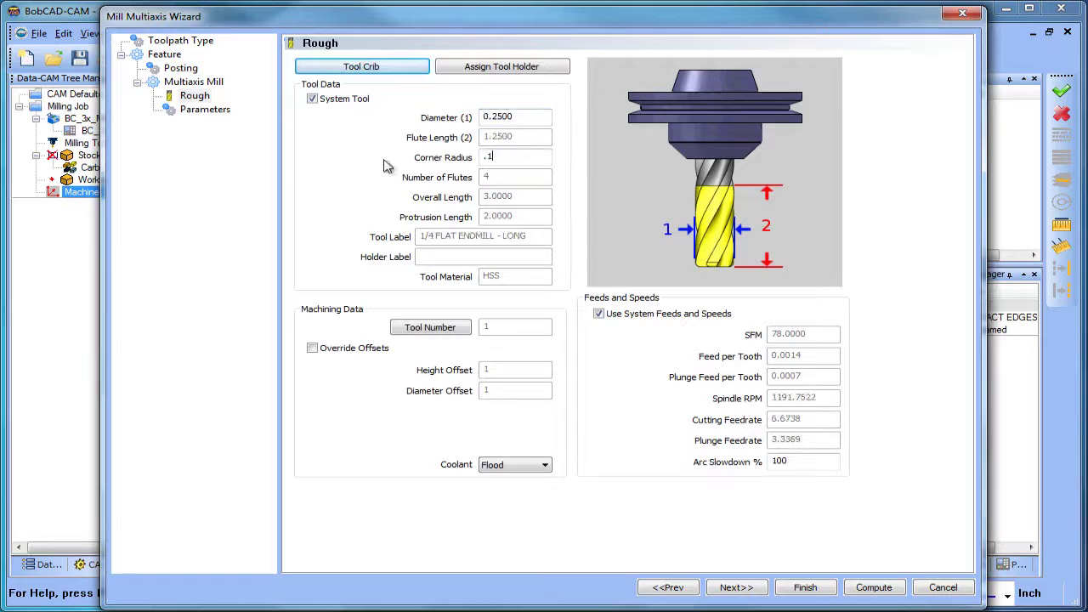
{"action": "left_click", "coordinate": [738, 587]}
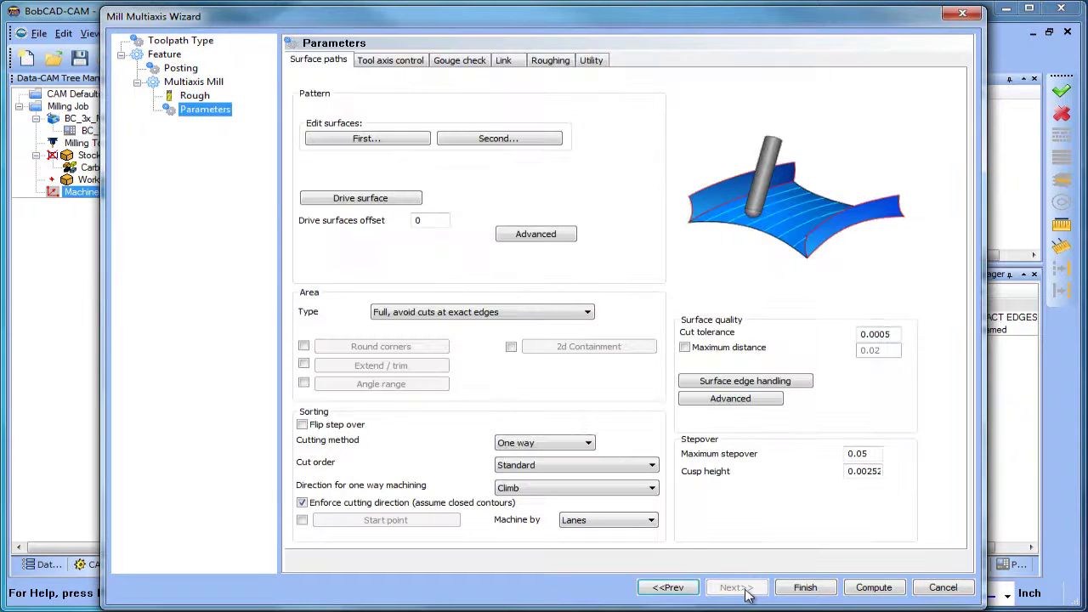
Step: Pick the hole wall and chamfer band as the morph surfaces, the hole wall as drive surface, and accept
{"action": "left_click", "coordinate": [384, 140]}
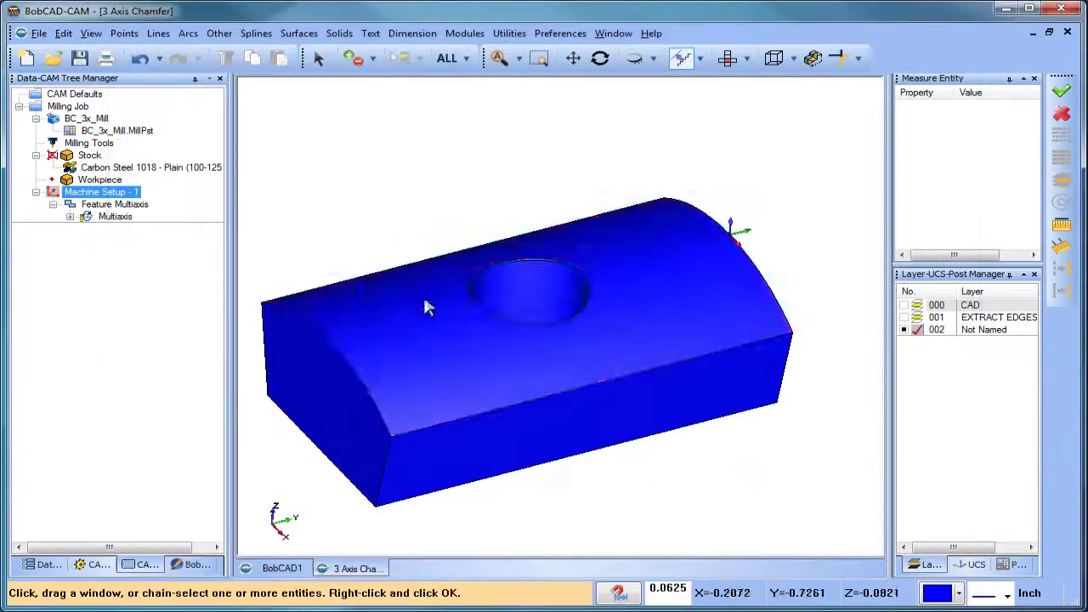
{"action": "left_click", "coordinate": [425, 303]}
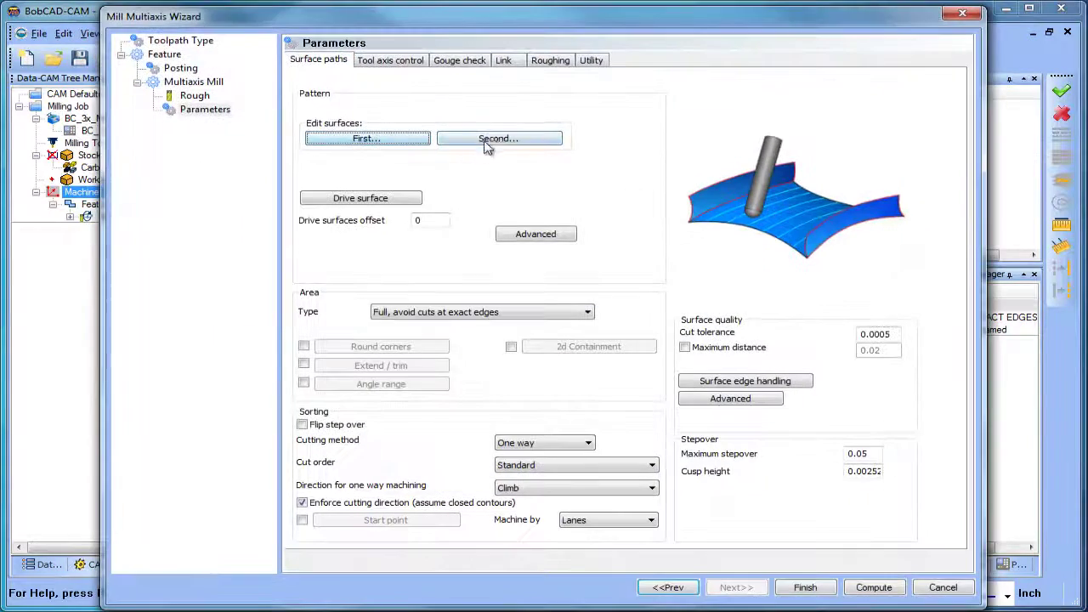
{"action": "left_click", "coordinate": [494, 139]}
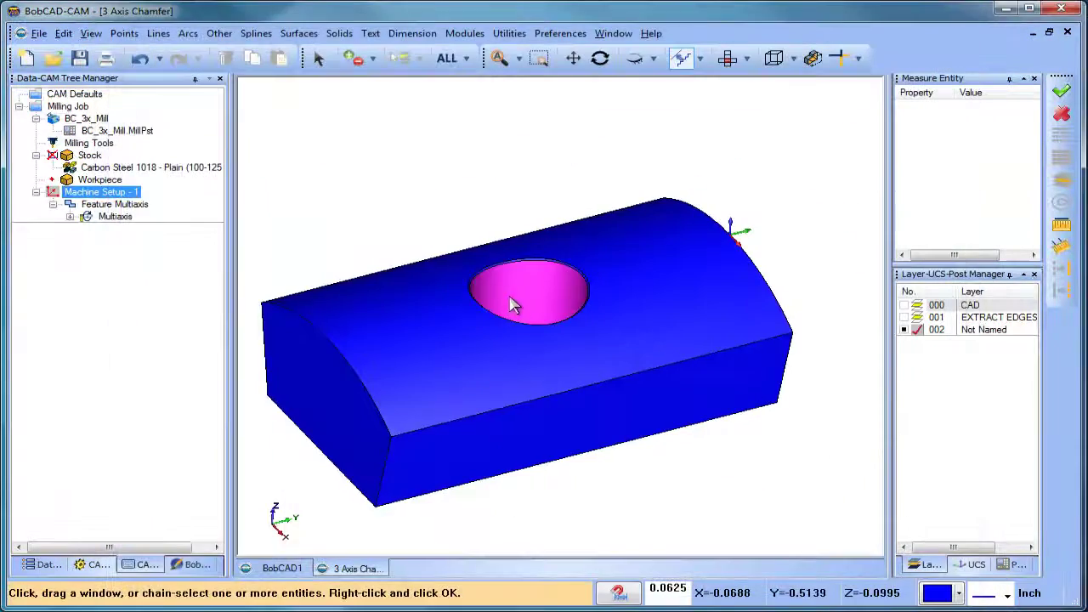
{"action": "left_click", "coordinate": [527, 291]}
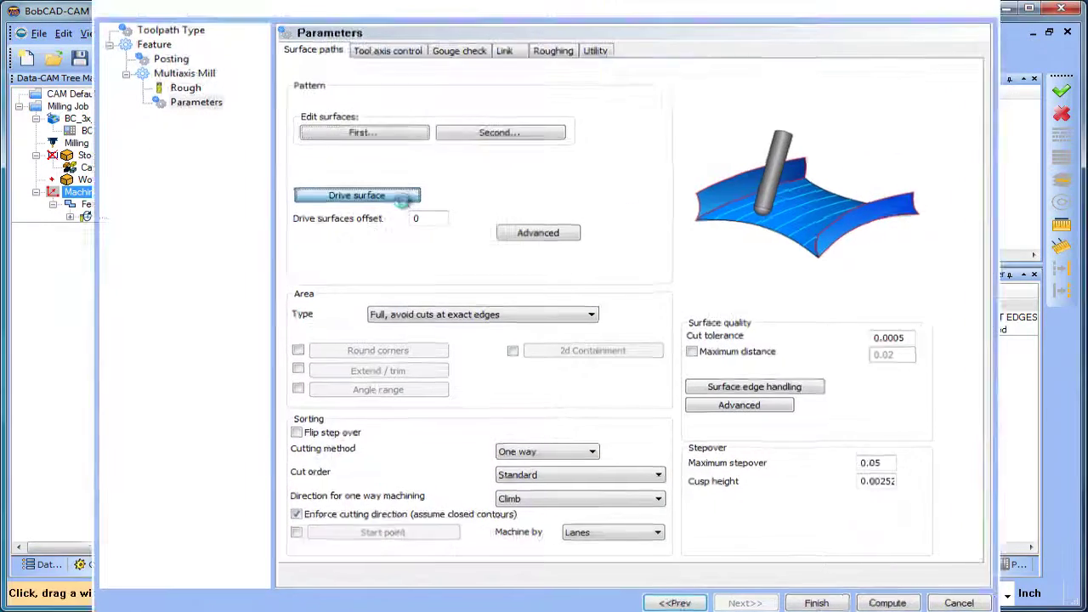
{"action": "left_click", "coordinate": [362, 199]}
{"action": "left_click", "coordinate": [572, 292]}
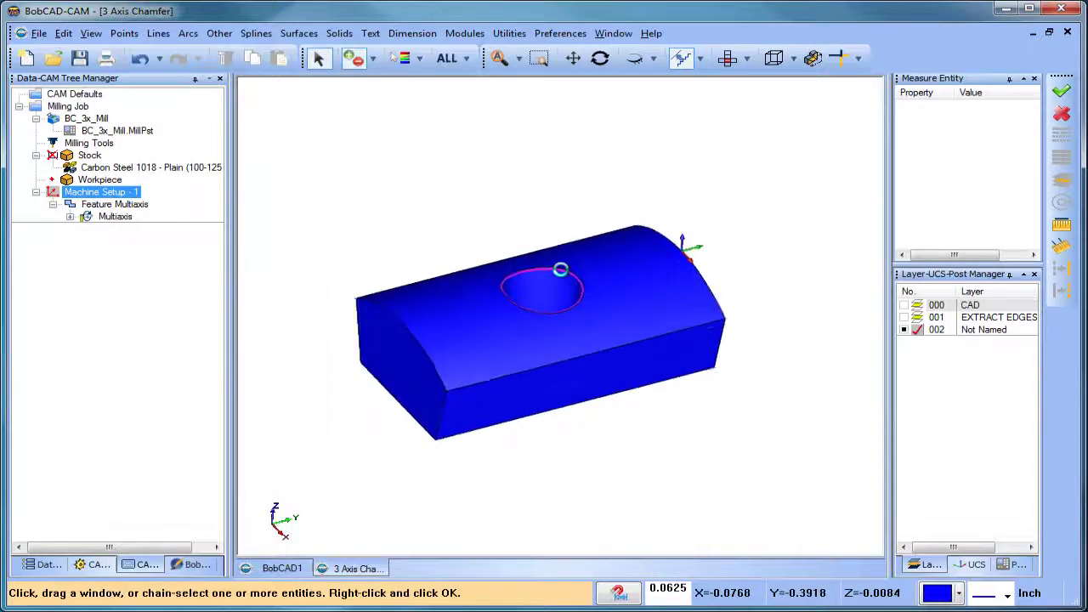
{"action": "scroll", "coordinate": [552, 272], "scroll_direction": "up", "scroll_amount": 5}
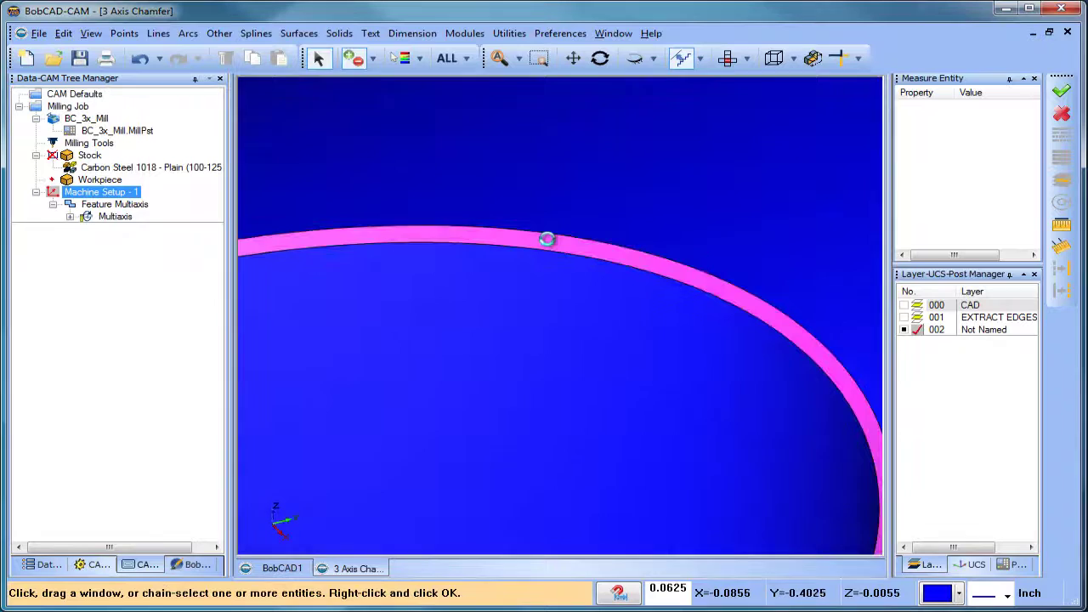
{"action": "scroll", "coordinate": [544, 241], "scroll_direction": "down", "scroll_amount": 5}
{"action": "right_click", "coordinate": [525, 265]}
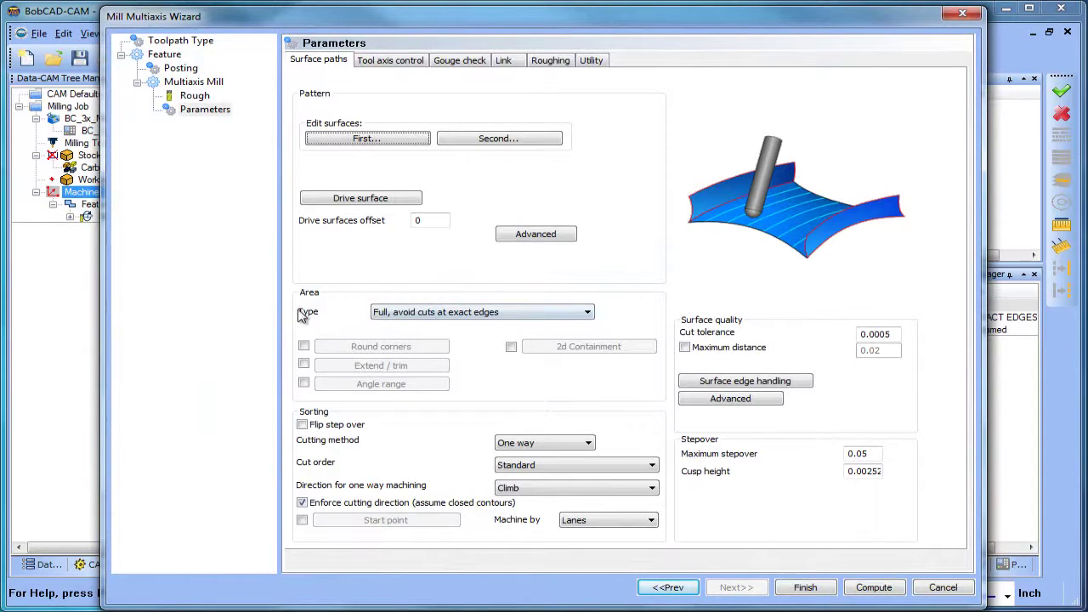
Step: Set the area type to 'Determined by number of cuts' with 1 cut and output format to 3 Axis
{"action": "left_click", "coordinate": [475, 314]}
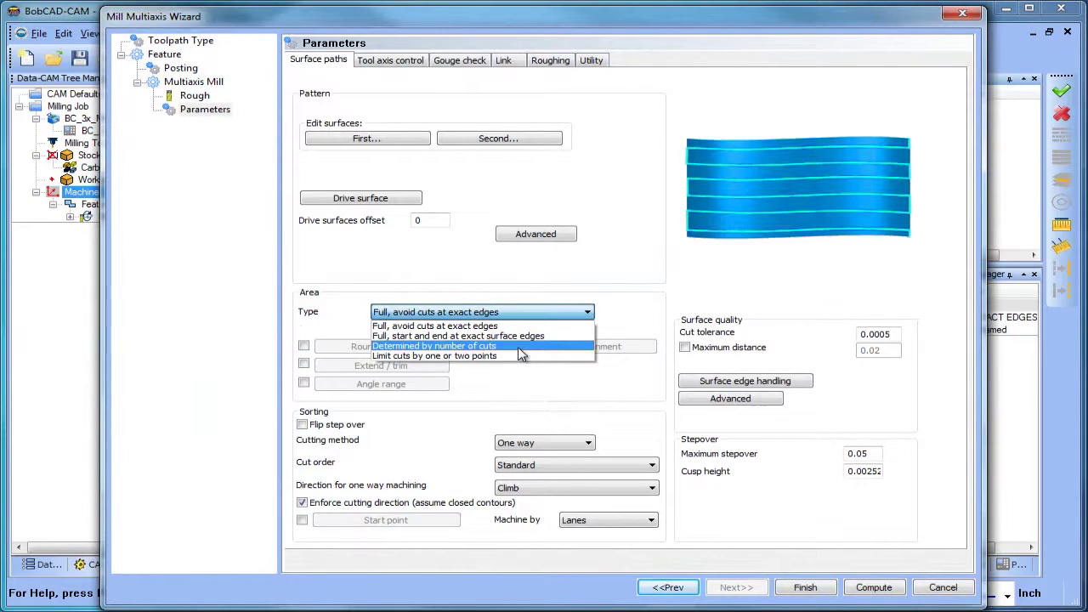
{"action": "left_click", "coordinate": [476, 346]}
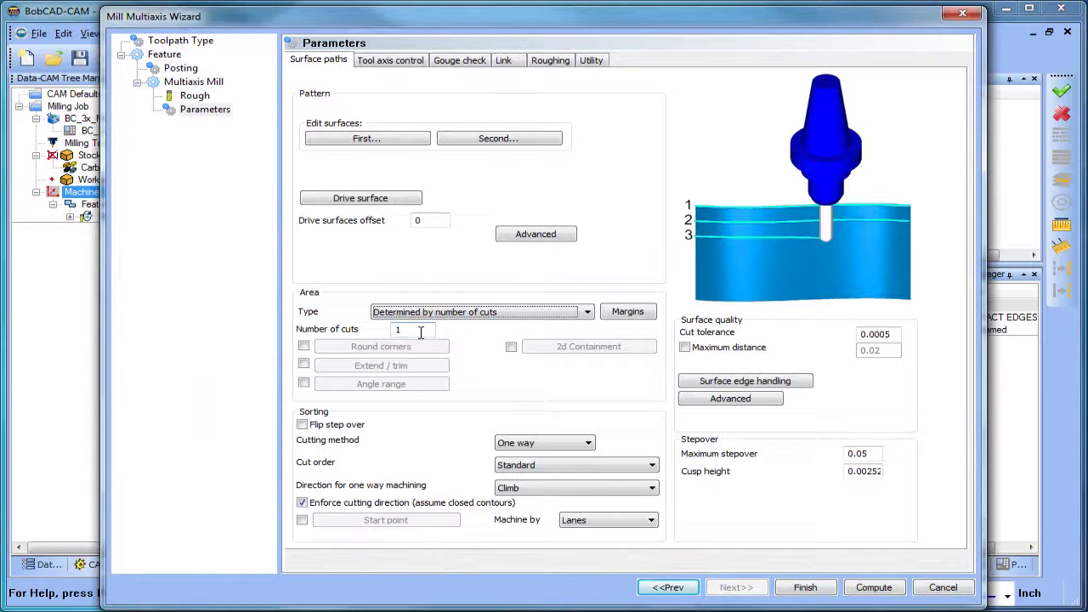
{"action": "left_click", "coordinate": [390, 61]}
{"action": "left_click", "coordinate": [433, 86]}
{"action": "left_click", "coordinate": [438, 99]}
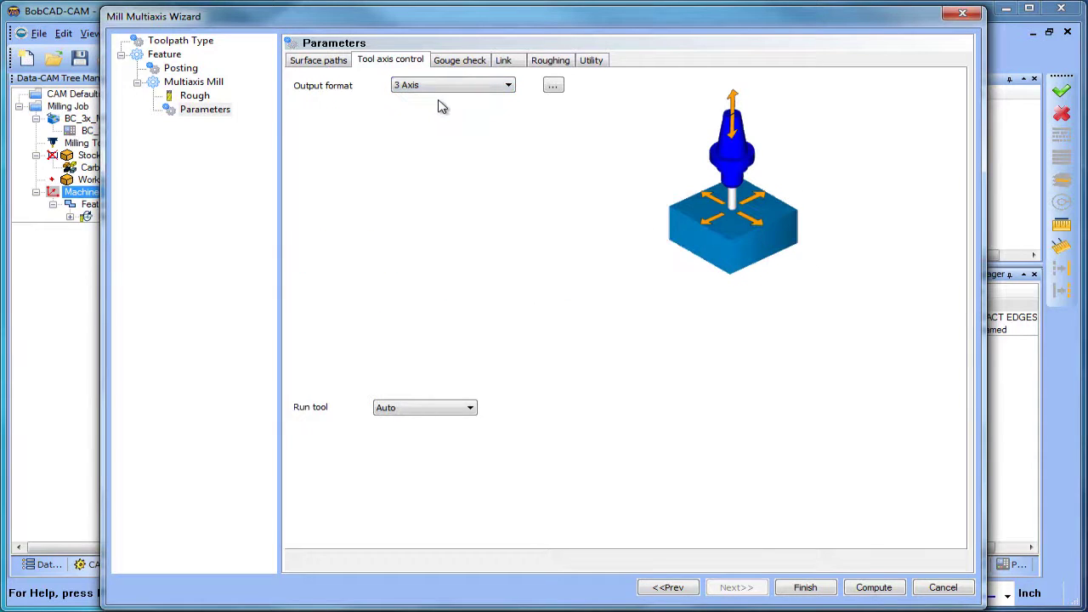
Step: Compute the toolpath and rotate the view to inspect the single circular pass in the hole
{"action": "left_click", "coordinate": [871, 586]}
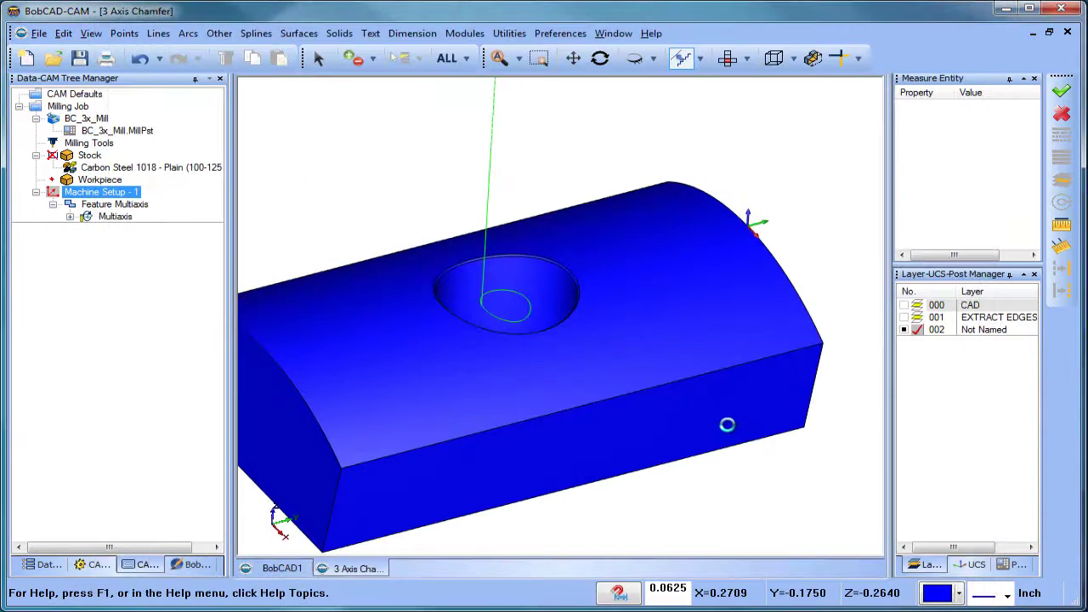
{"action": "middle_click_drag", "start_coordinate": [727, 425], "coordinate": [480, 304]}
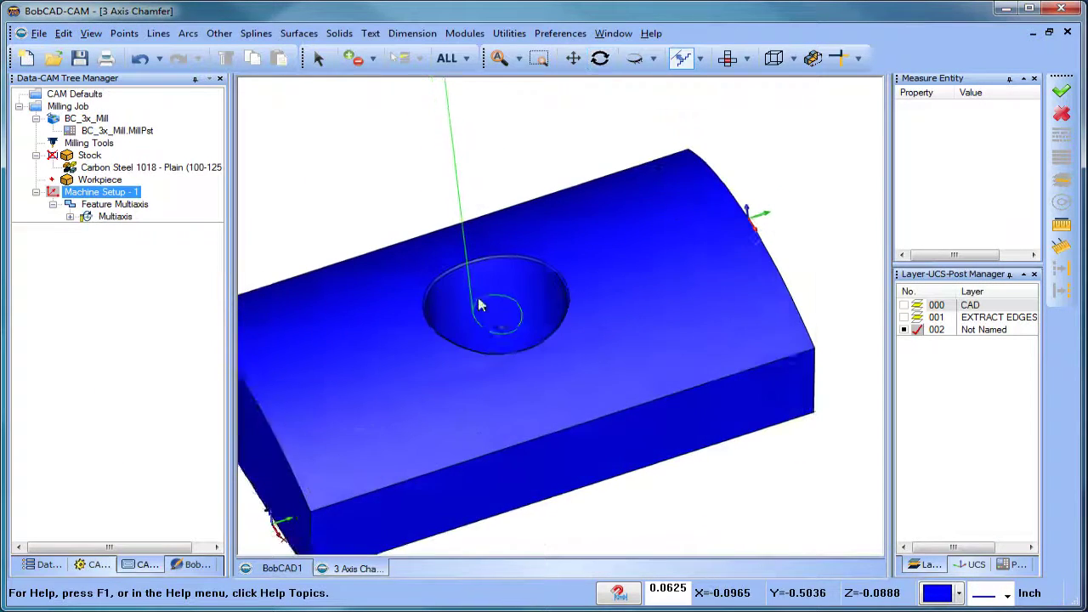
{"action": "scroll", "coordinate": [517, 323], "scroll_direction": "up", "scroll_amount": 5}
{"action": "scroll", "coordinate": [528, 300], "scroll_direction": "down", "scroll_amount": 3}
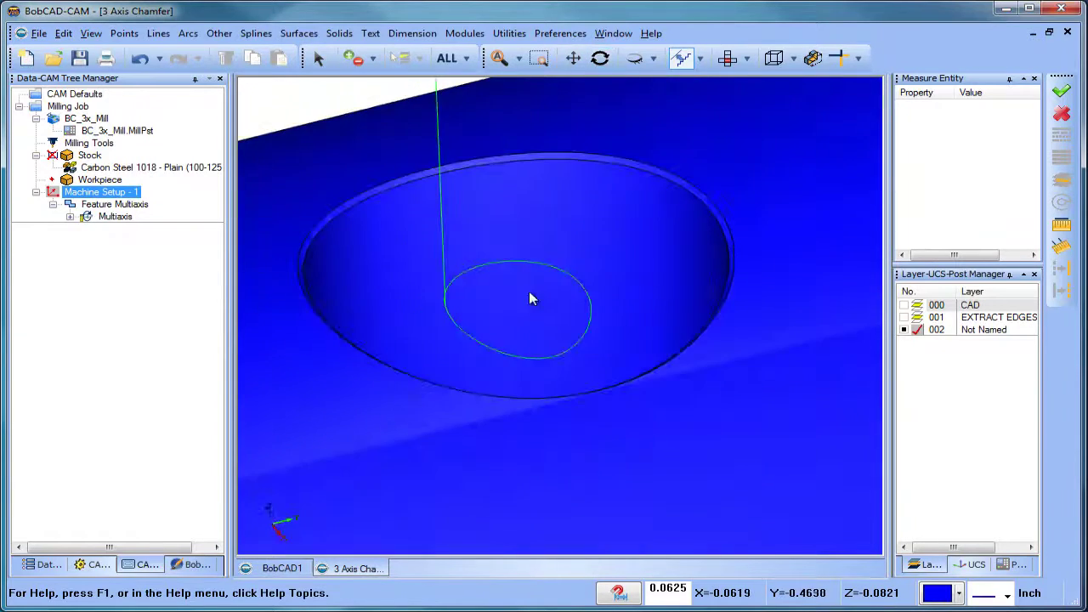
{"action": "scroll", "coordinate": [529, 299], "scroll_direction": "down", "scroll_amount": 5}
{"action": "middle_click_drag", "start_coordinate": [525, 298], "coordinate": [572, 383]}
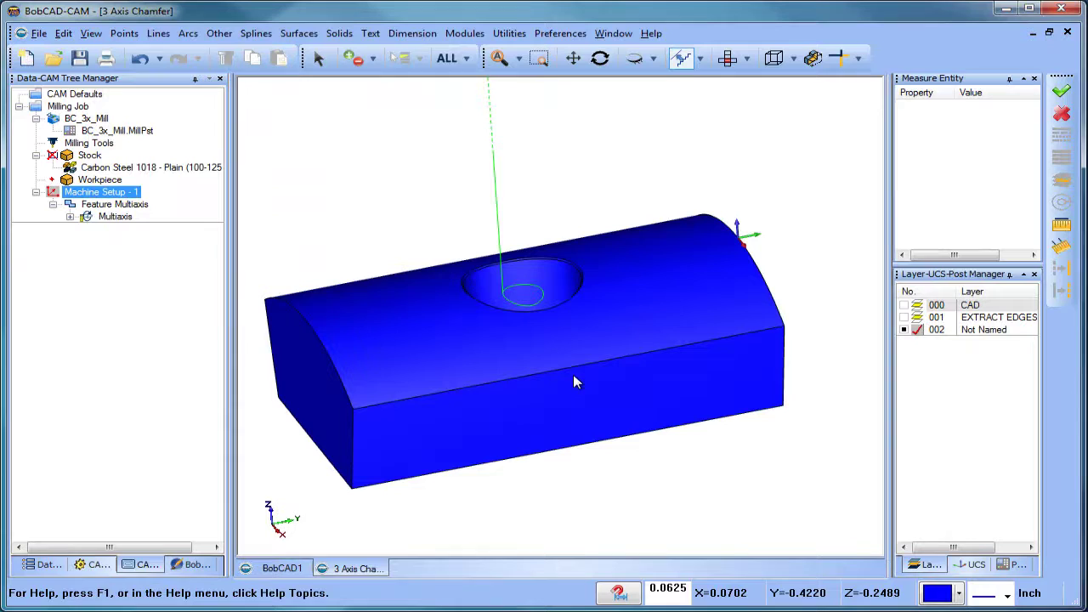
{"action": "left_click", "coordinate": [464, 33]}
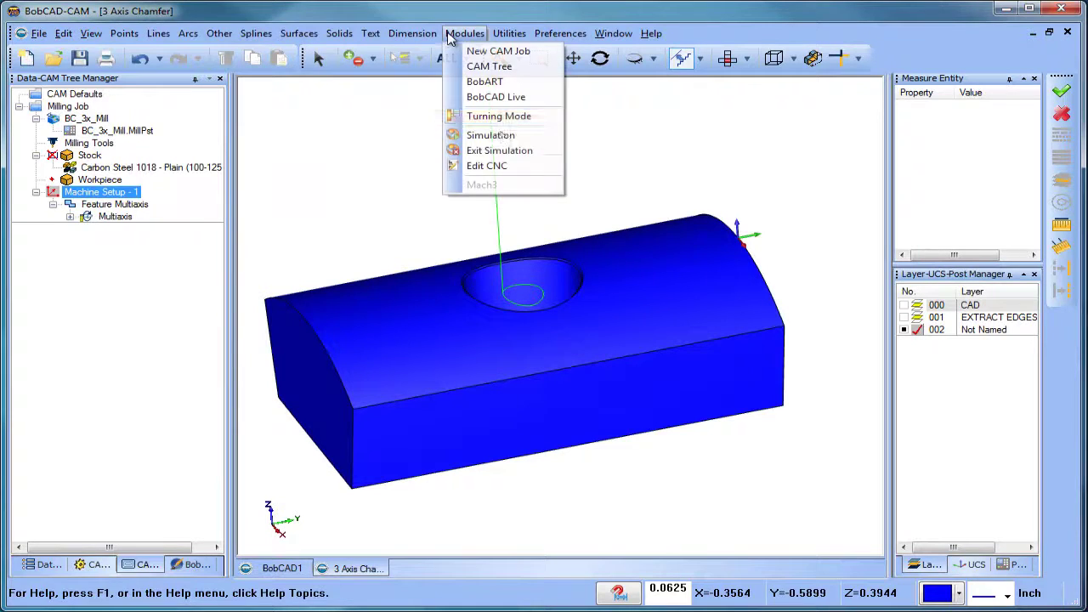
{"action": "left_click", "coordinate": [490, 135]}
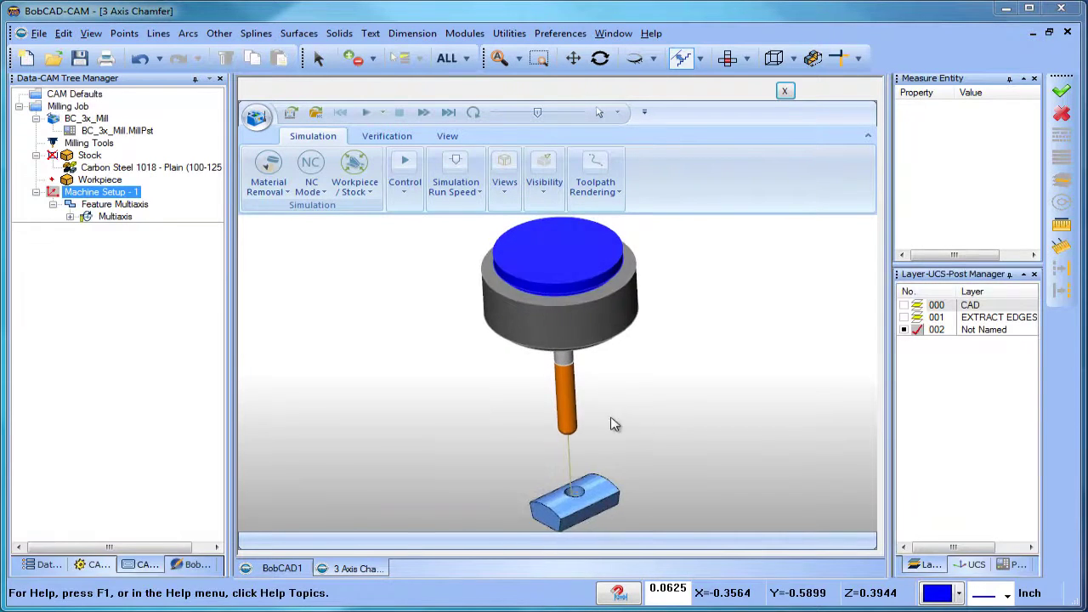
{"action": "scroll", "coordinate": [626, 359], "scroll_direction": "down", "scroll_amount": 3}
{"action": "scroll", "coordinate": [607, 427], "scroll_direction": "up", "scroll_amount": 6}
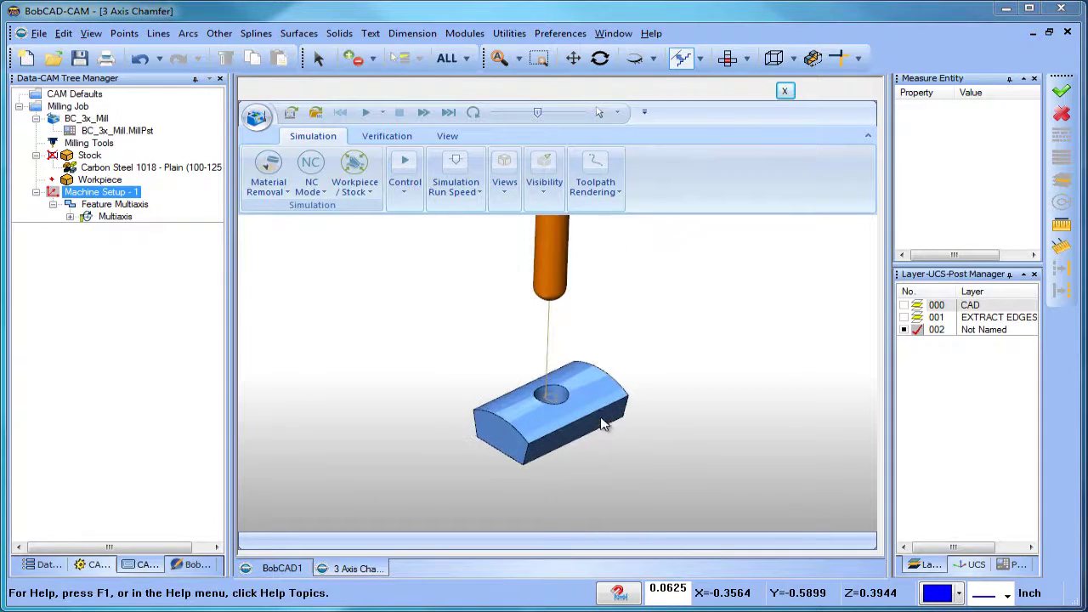
{"action": "scroll", "coordinate": [595, 418], "scroll_direction": "up", "scroll_amount": 5}
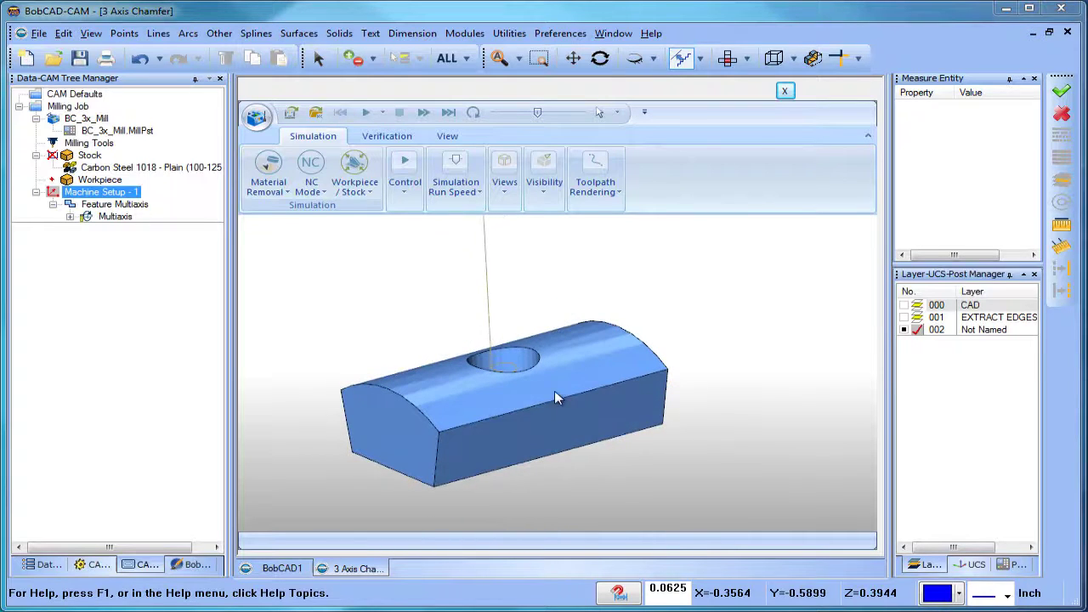
{"action": "scroll", "coordinate": [520, 373], "scroll_direction": "up", "scroll_amount": 6}
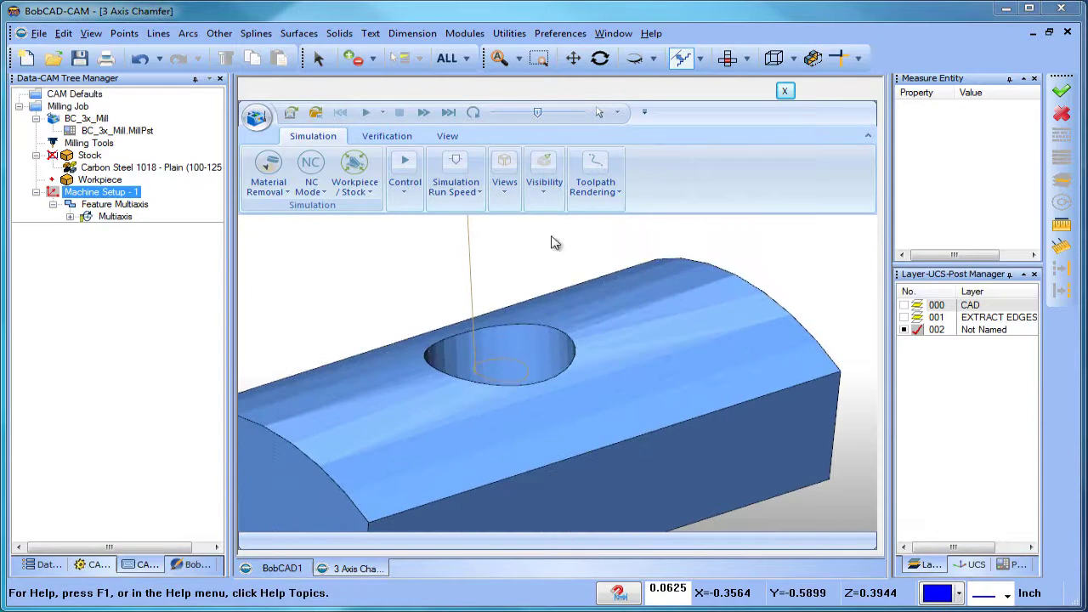
{"action": "left_click_drag", "start_coordinate": [538, 114], "coordinate": [524, 116]}
{"action": "left_click", "coordinate": [405, 175]}
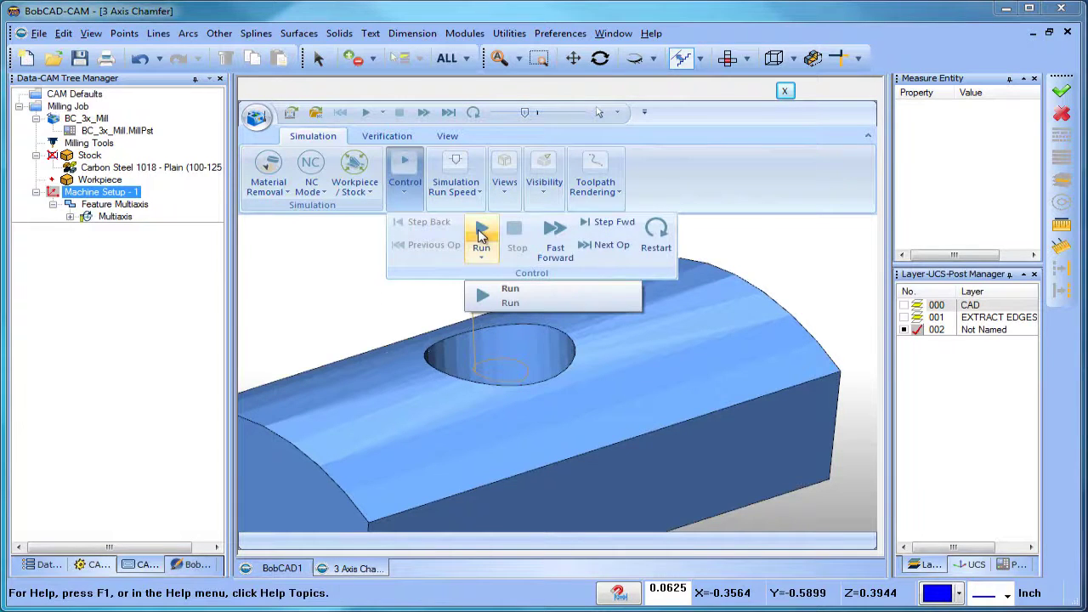
{"action": "left_click", "coordinate": [482, 235]}
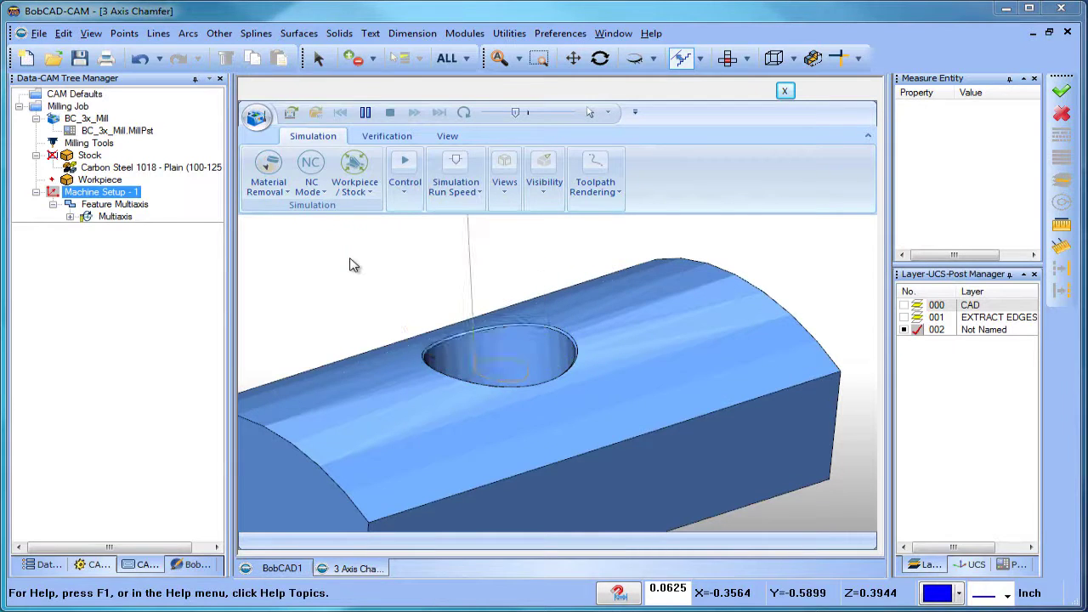
{"action": "scroll", "coordinate": [519, 357], "scroll_direction": "up", "scroll_amount": 5}
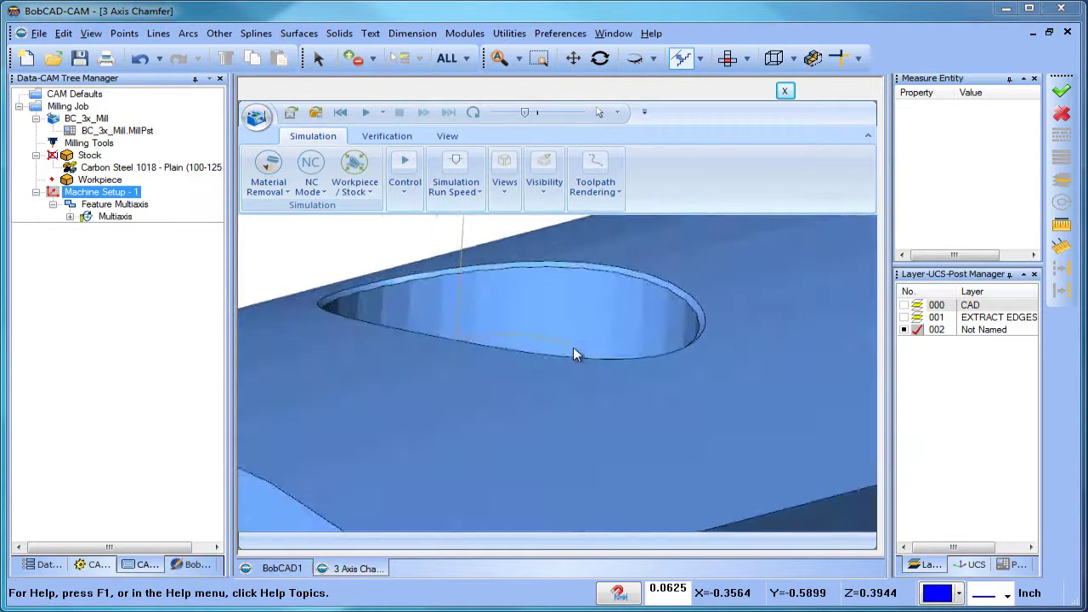
{"action": "middle_click_drag", "start_coordinate": [527, 346], "coordinate": [531, 366]}
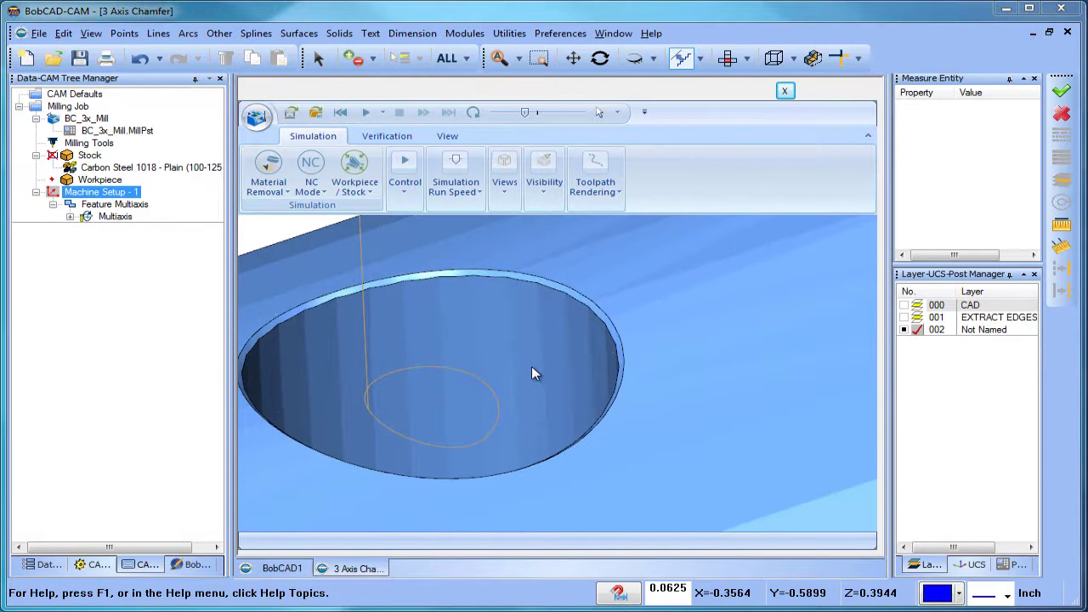
{"action": "scroll", "coordinate": [536, 367], "scroll_direction": "down", "scroll_amount": 5}
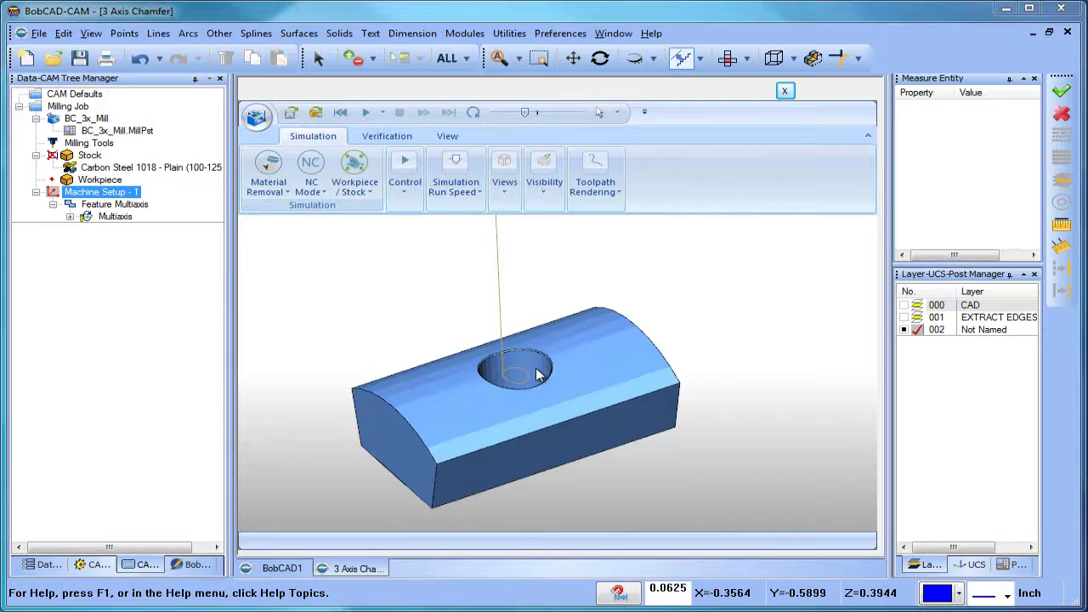
{"action": "left_click", "coordinate": [786, 91]}
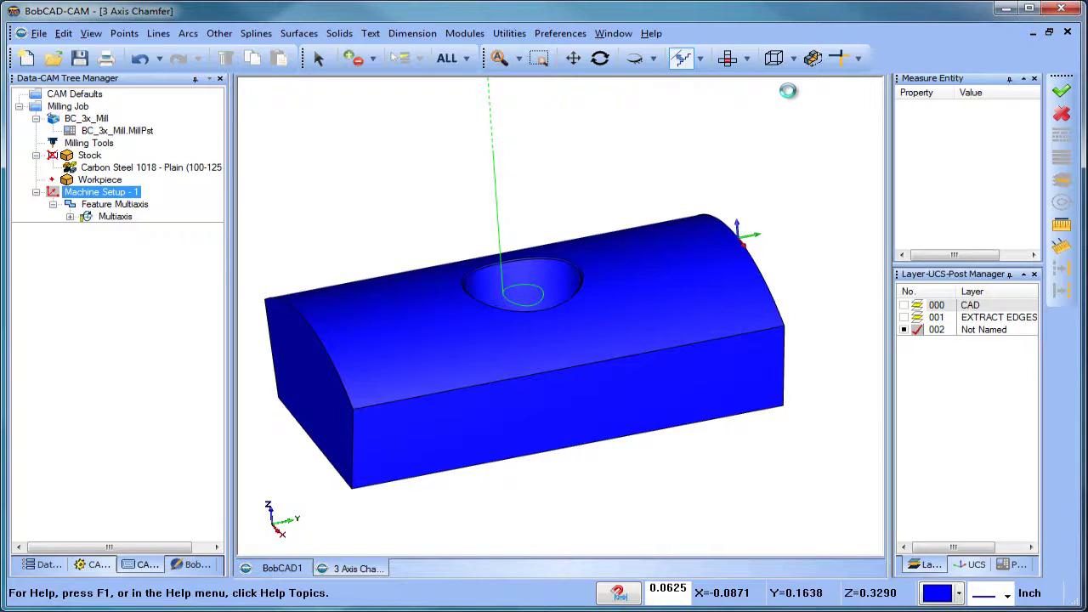
{"action": "left_click_drag", "start_coordinate": [787, 111], "coordinate": [687, 233]}
{"action": "left_click_drag", "start_coordinate": [675, 298], "coordinate": [707, 267]}
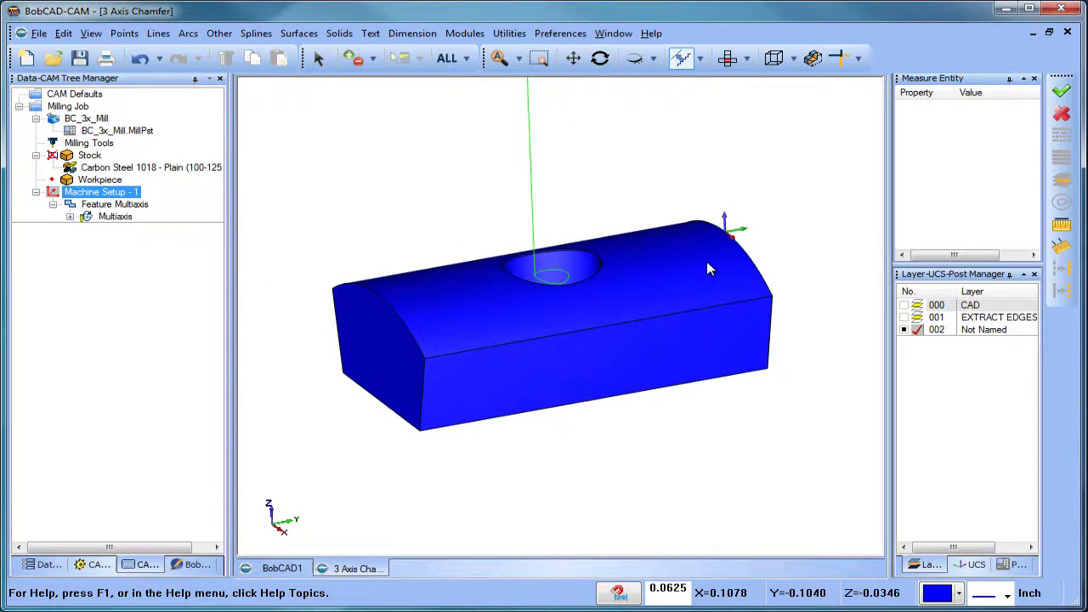